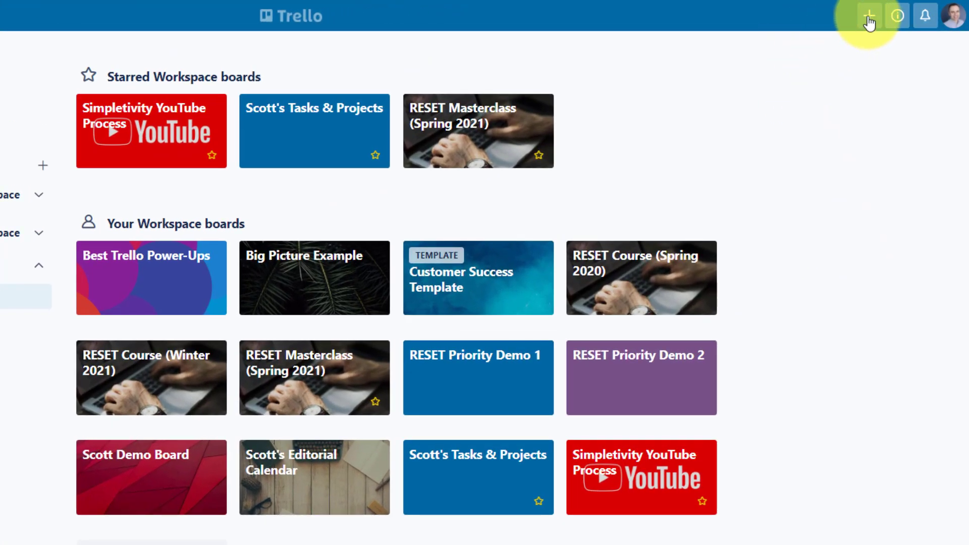
- Start a new board and choose the blue background for it
click(869, 18)
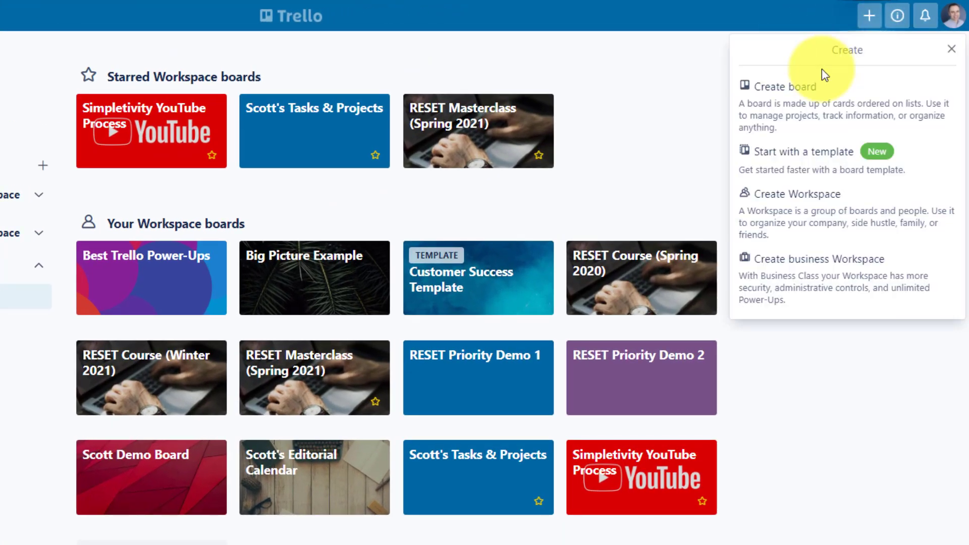
click(788, 107)
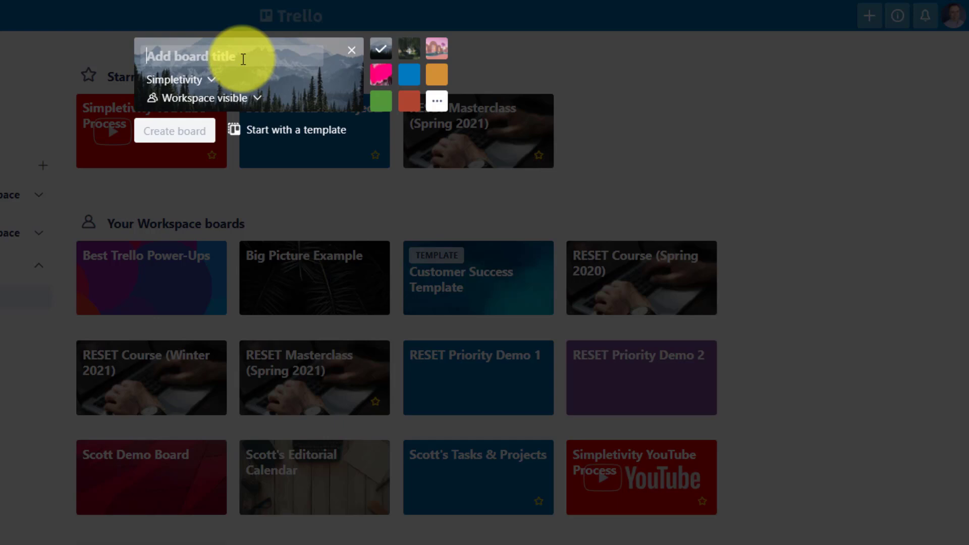
text(S)
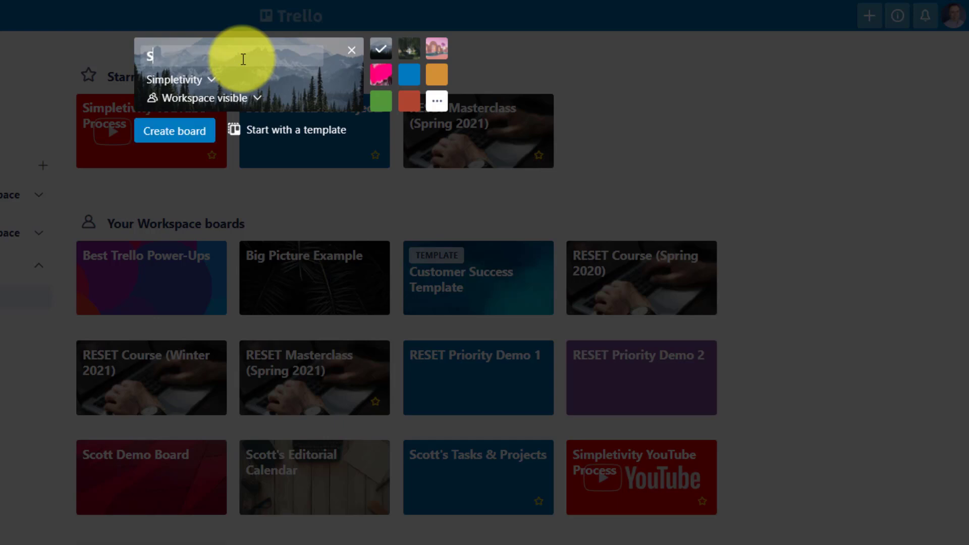
text(pecial)
text( Project)
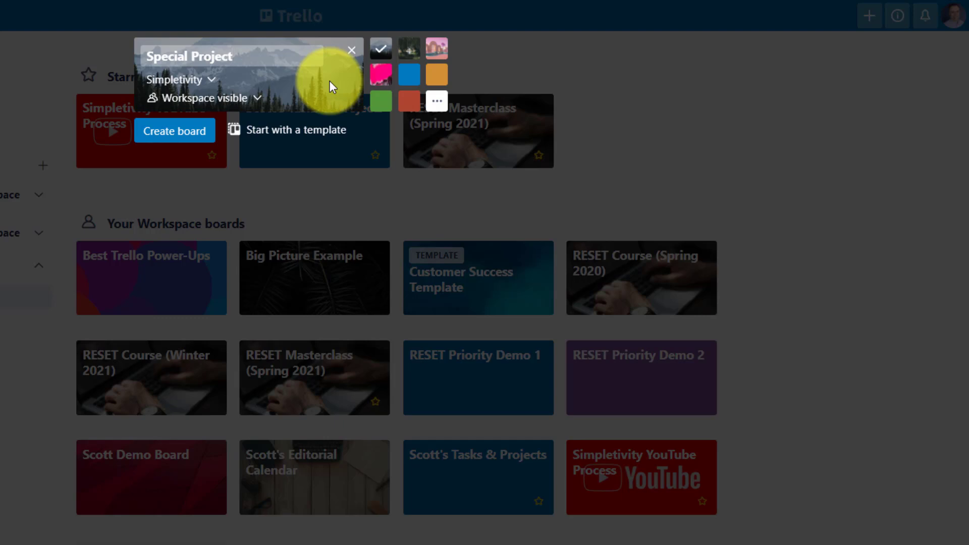
click(410, 76)
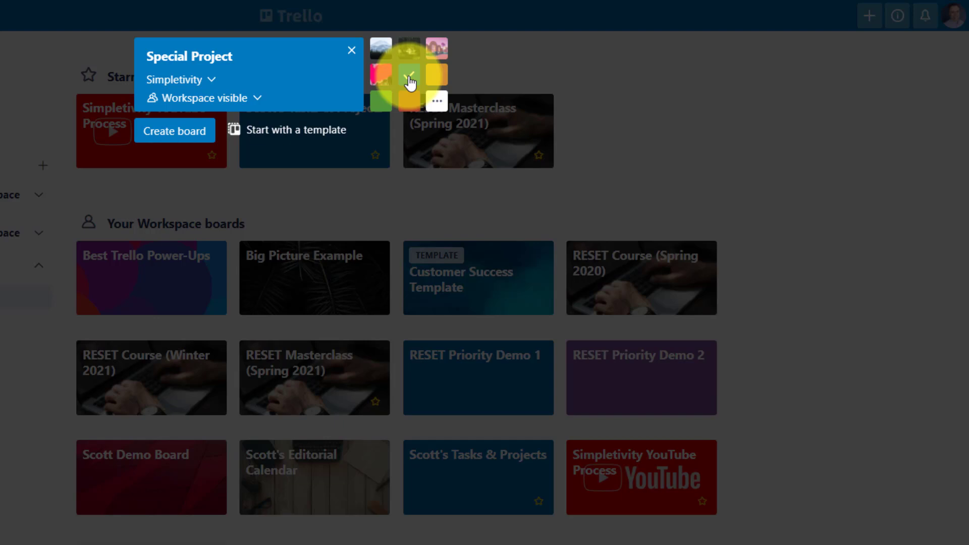
- Set visibility to Private and create the Special Project board
click(253, 103)
click(199, 144)
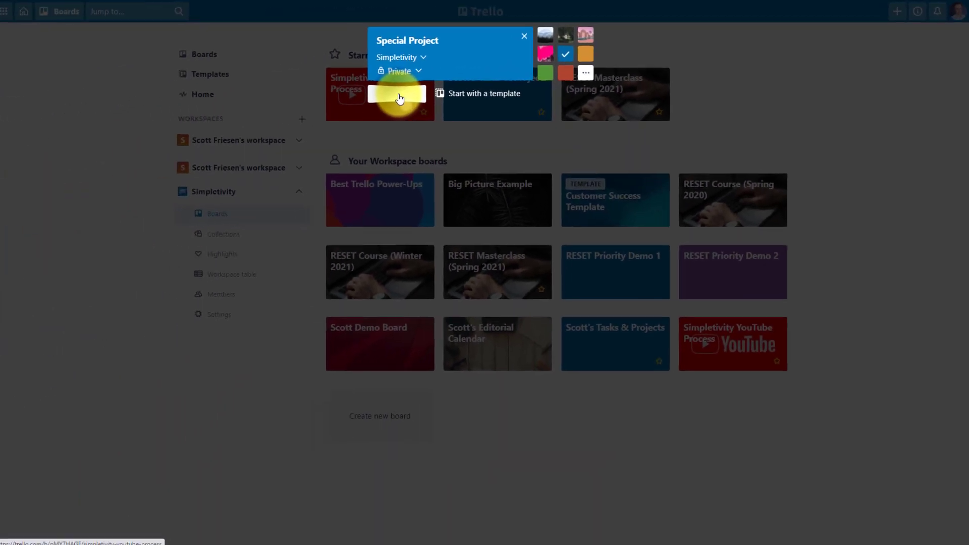
click(176, 136)
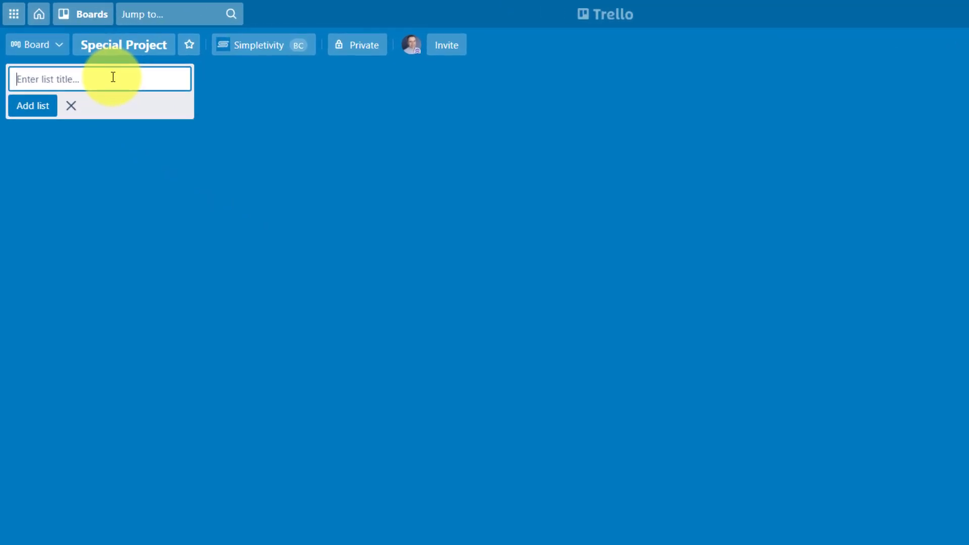
text(Ideas)
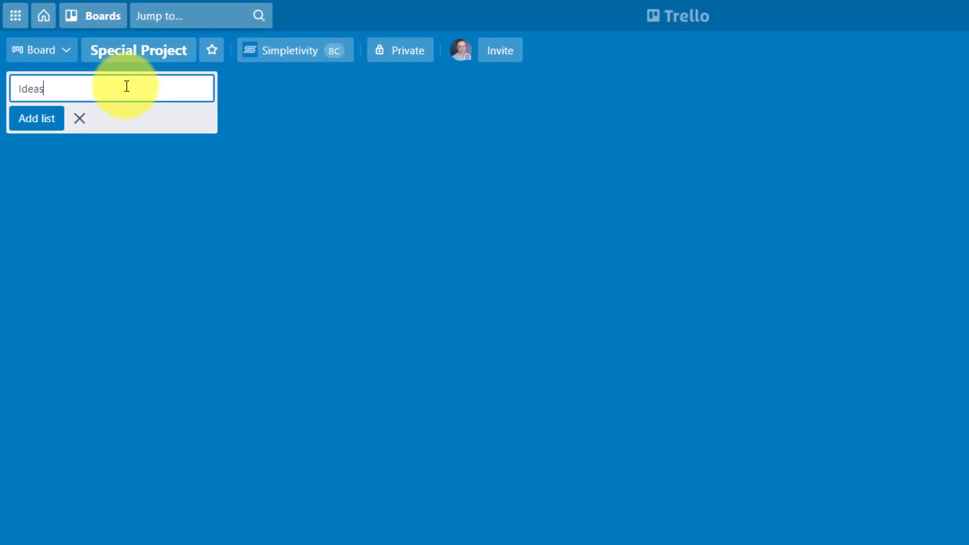
- Add four lists named Ideas, To Do, Doing and Done, then stop adding lists
key(Return)
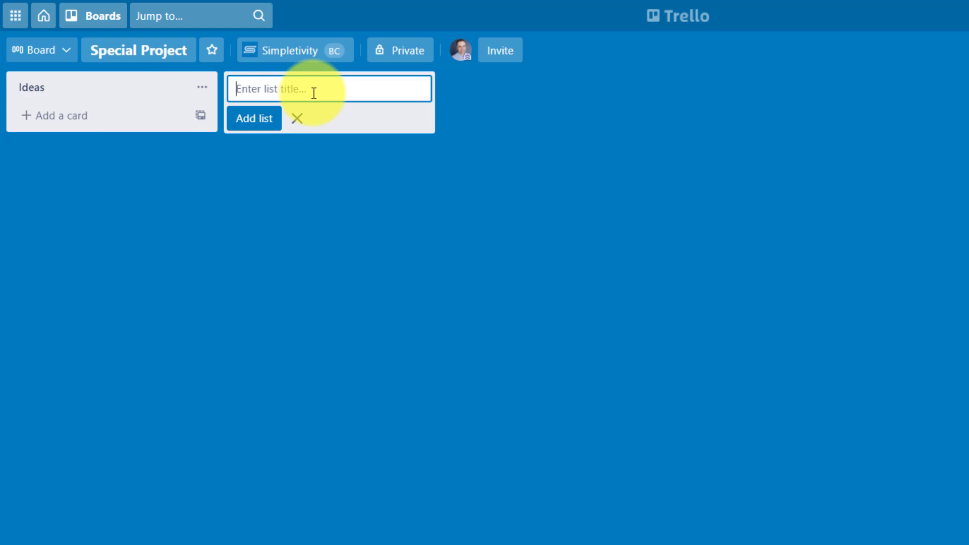
text(To Do)
key(Return)
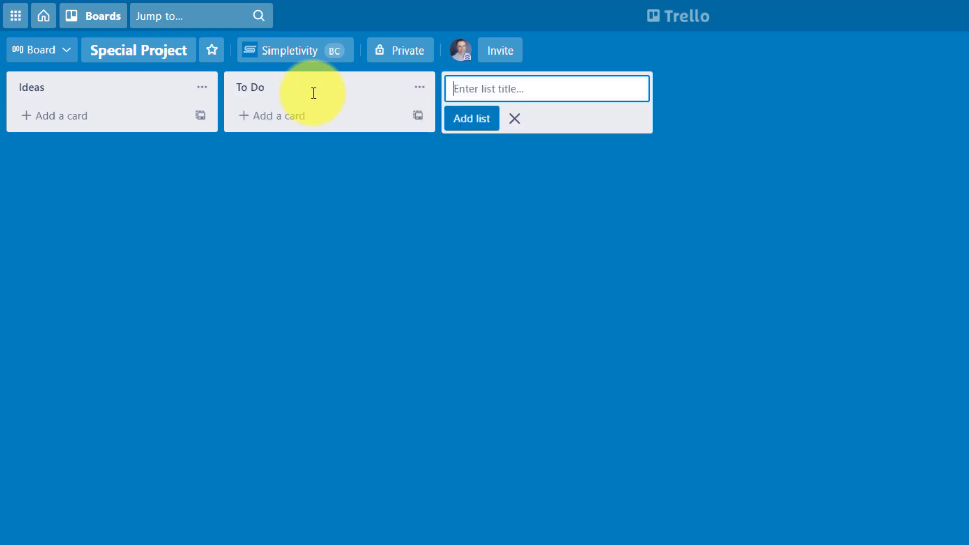
text(D)
text(oiun)
key(BackSpace)
text(ng)
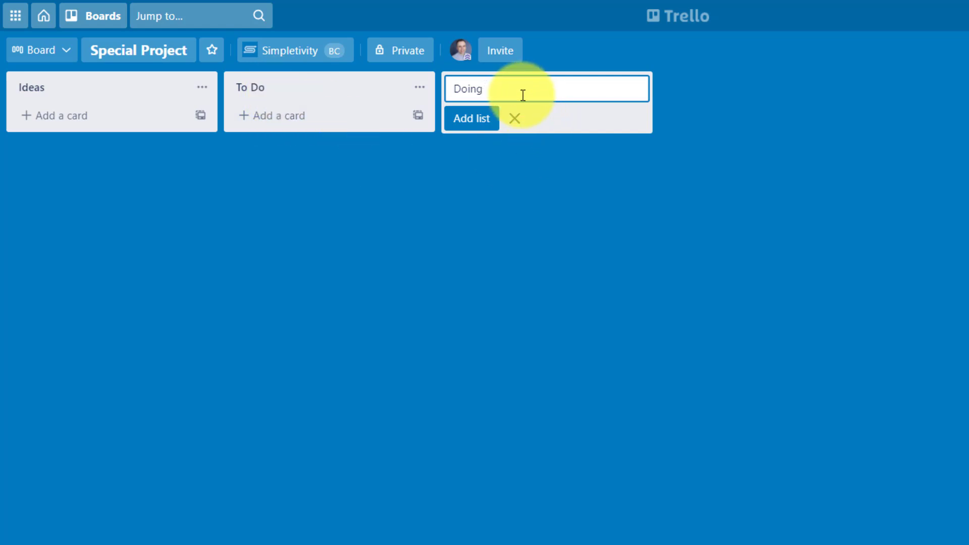
key(Return)
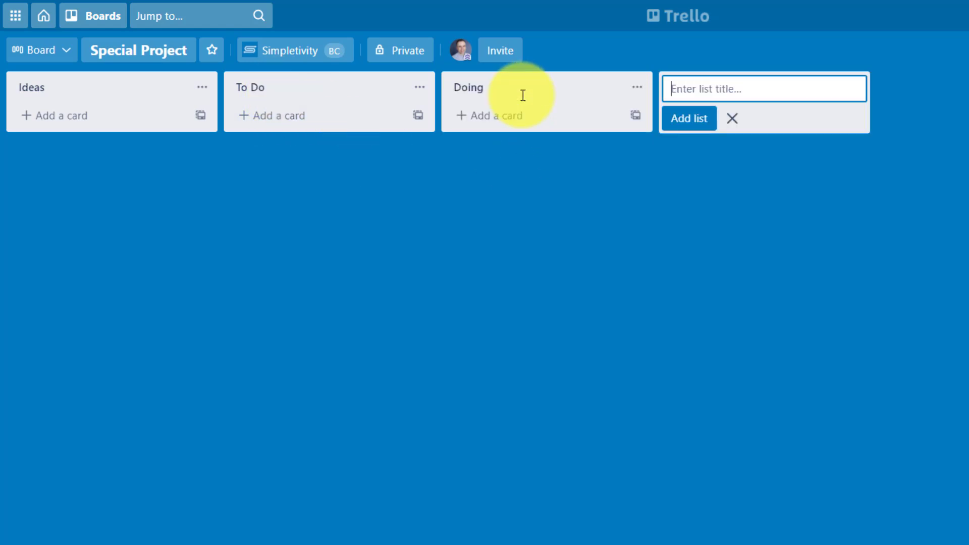
text(Done)
key(Return)
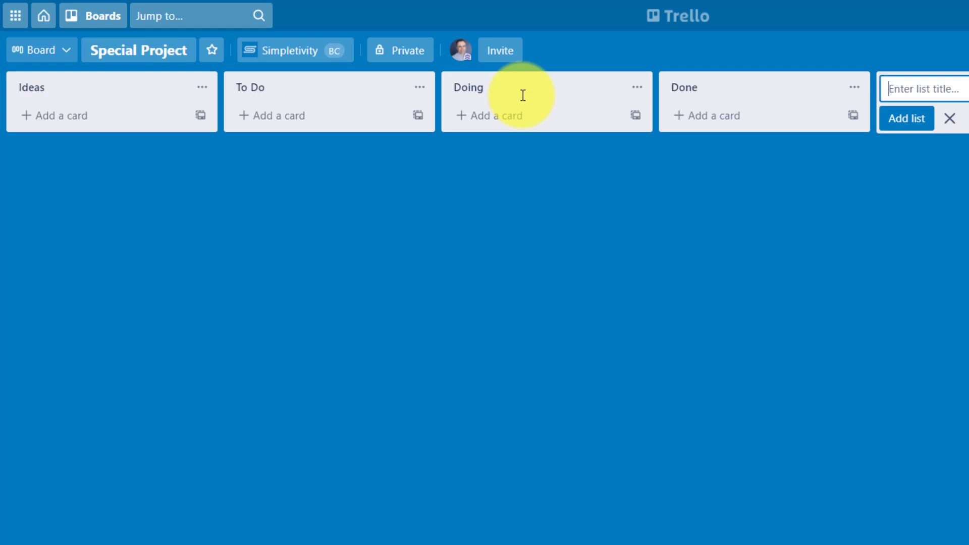
click(677, 238)
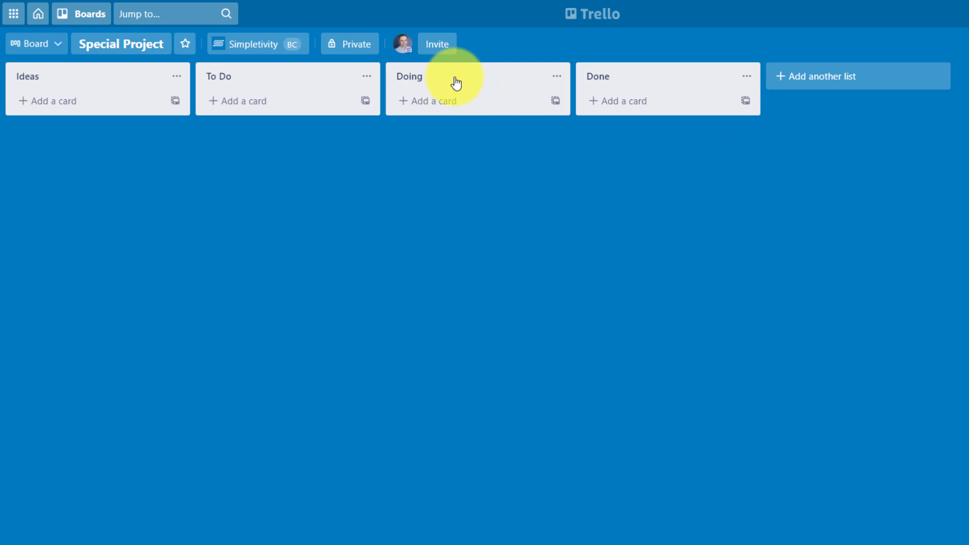
- Add Ideas cards: Writing a book, Email my team about next week's meeting, Create a new website
mouse_move(457, 76)
mouse_down()
mouse_move(266, 78)
mouse_move(455, 77)
mouse_up()
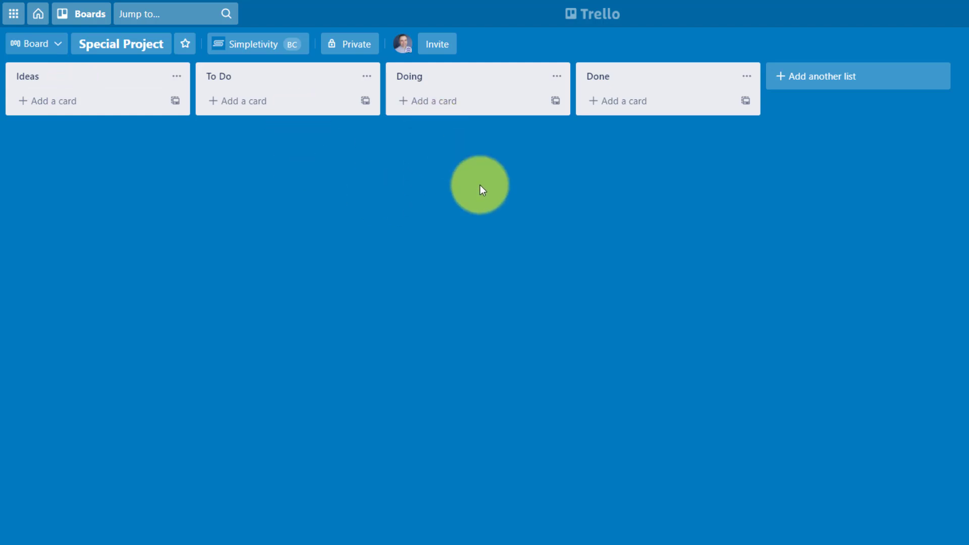
click(59, 102)
text(W)
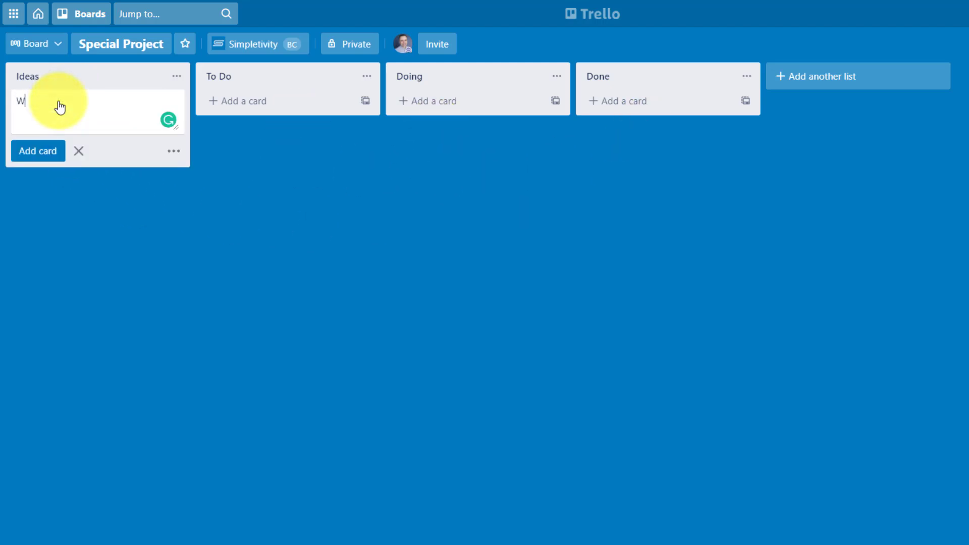
text(riting a b)
text(ook)
key(Return)
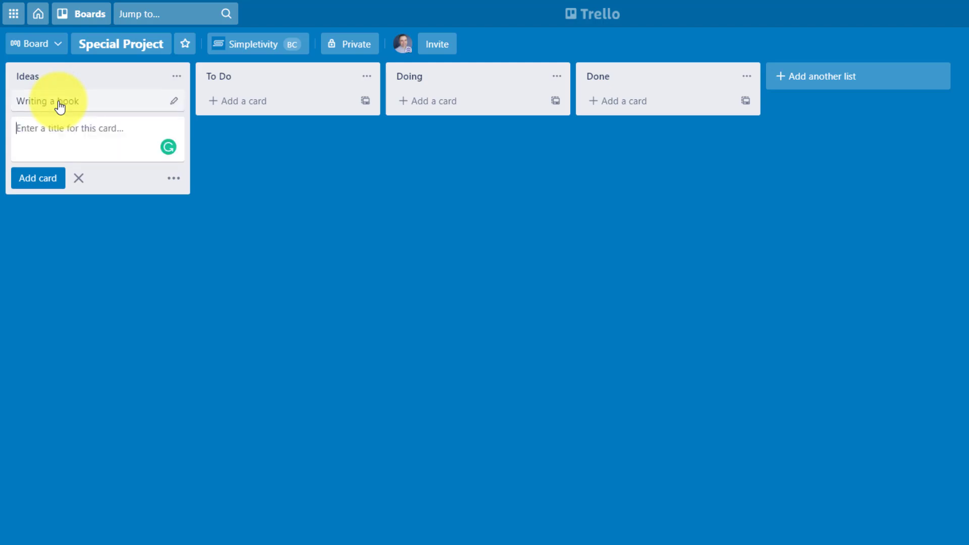
text(Email my tea)
text(m about next we)
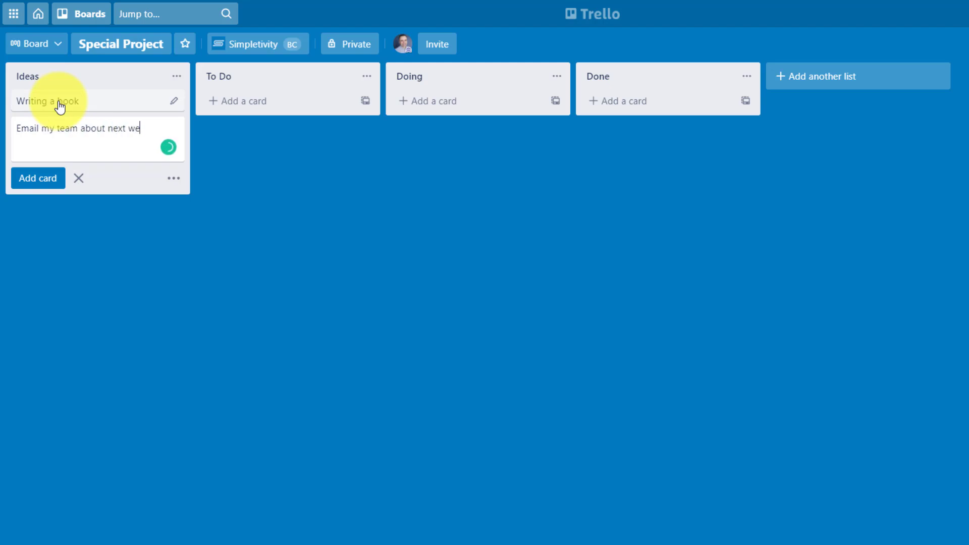
text(ek's meetingt)
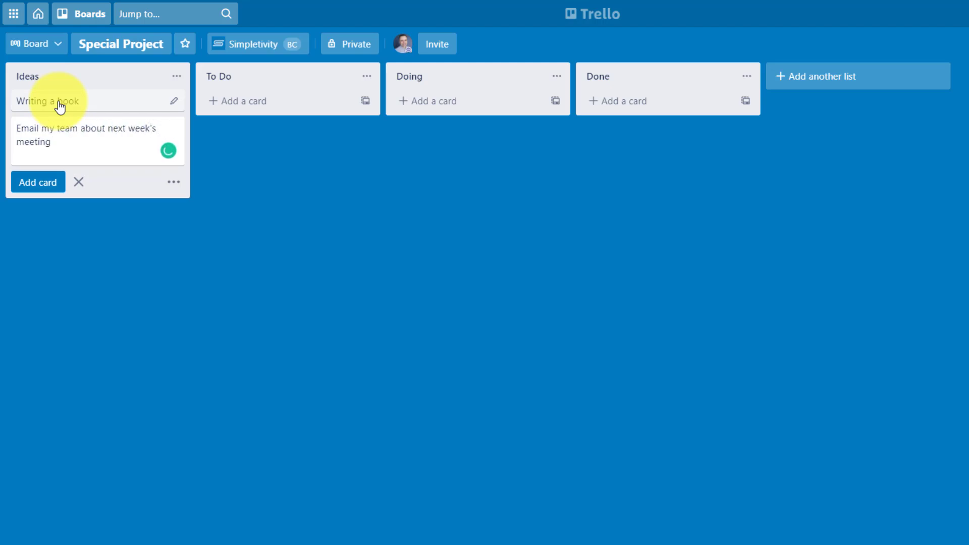
key(Return)
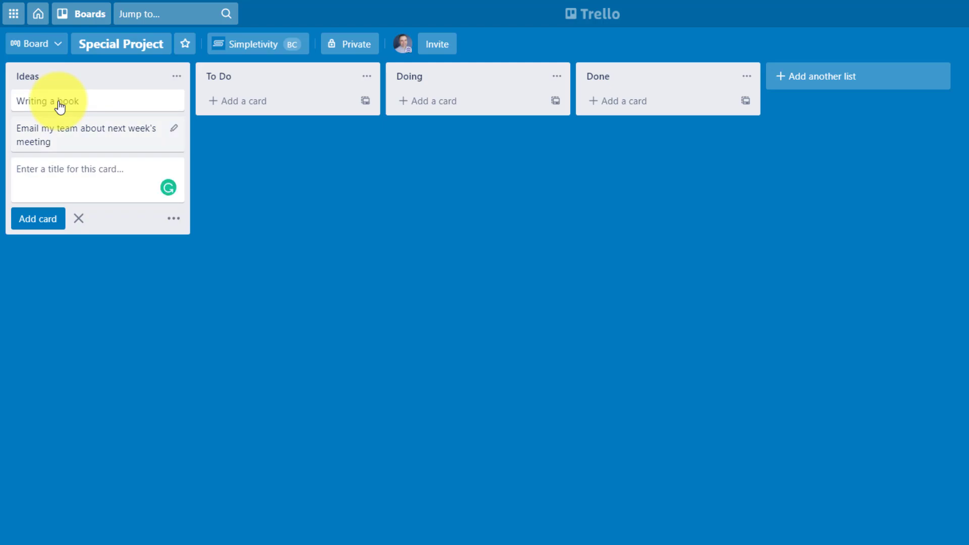
text(Create a new w)
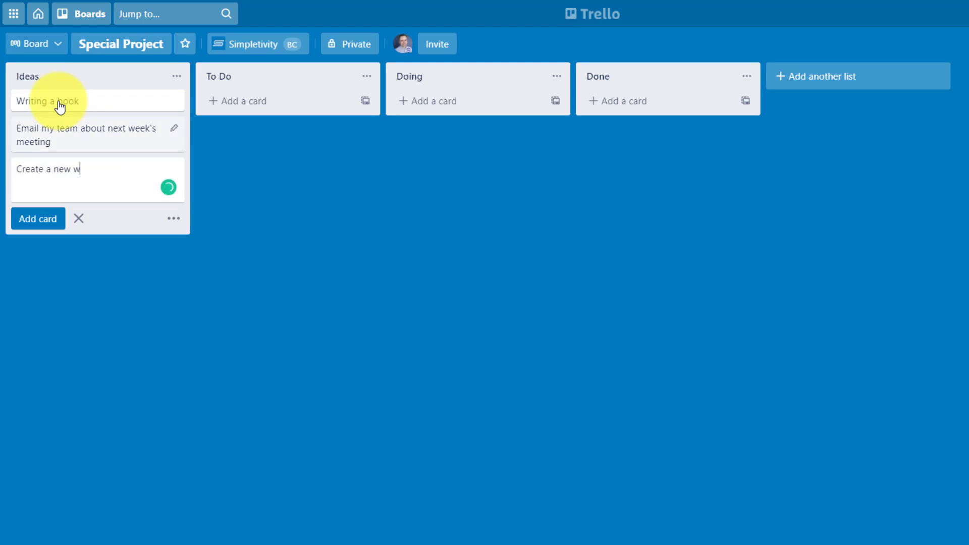
text(ebsite)
key(Return)
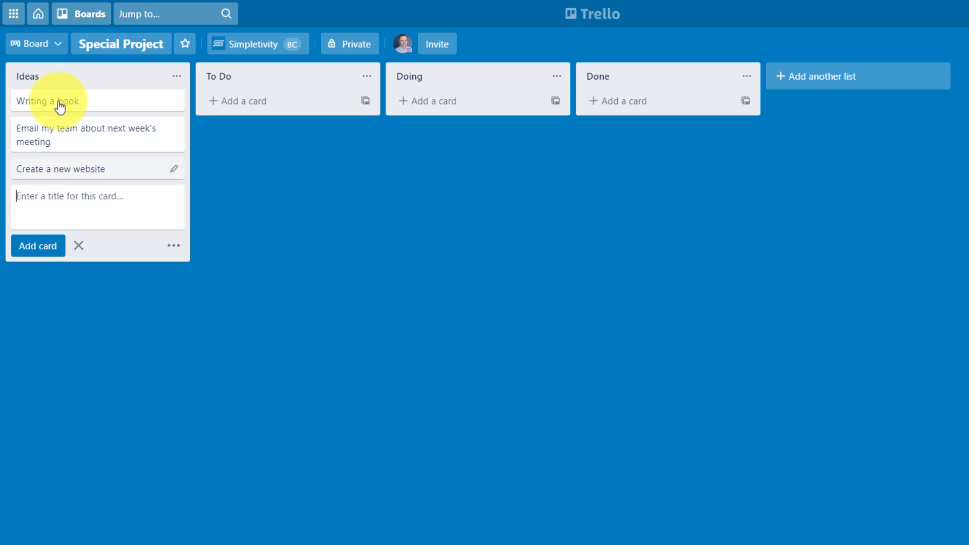
click(100, 307)
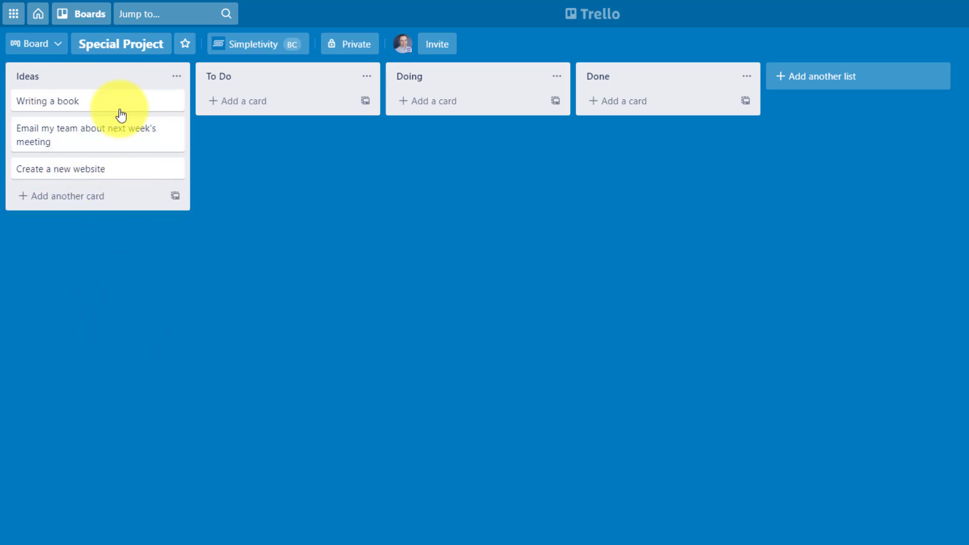
mouse_move(97, 101)
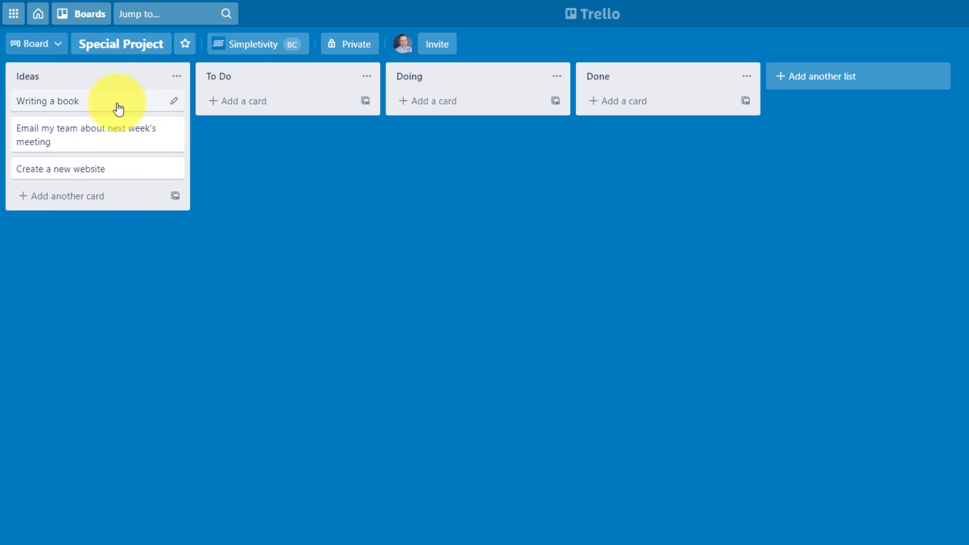
mouse_move(91, 135)
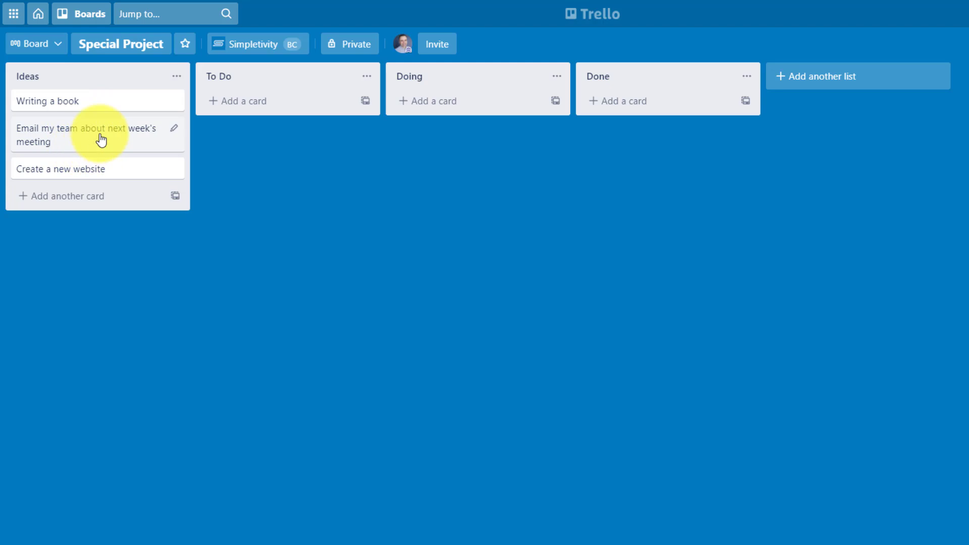
- Drag the Create a new website card around the lists, ending in Done
drag(58, 170, 62, 101)
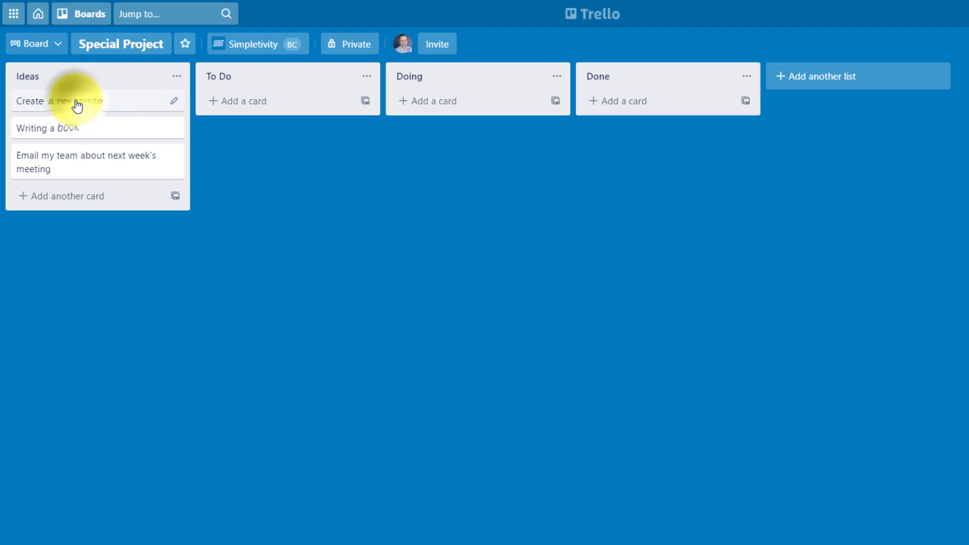
mouse_move(75, 104)
mouse_down()
mouse_move(134, 113)
mouse_move(275, 109)
mouse_up()
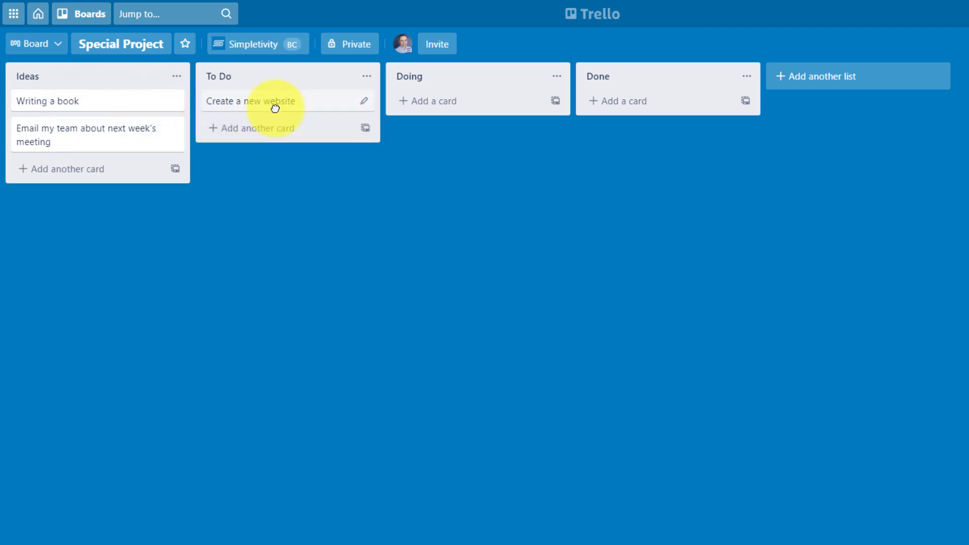
click(293, 180)
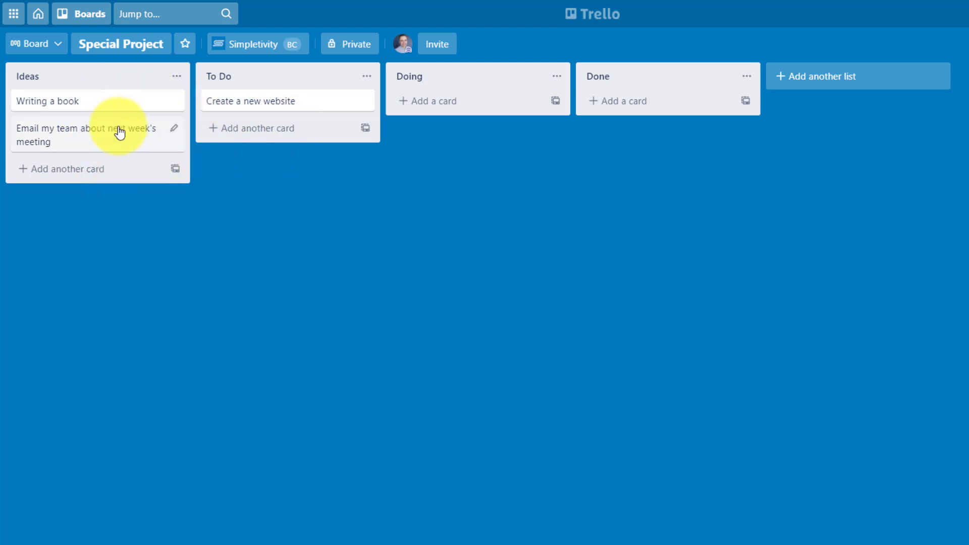
click(606, 160)
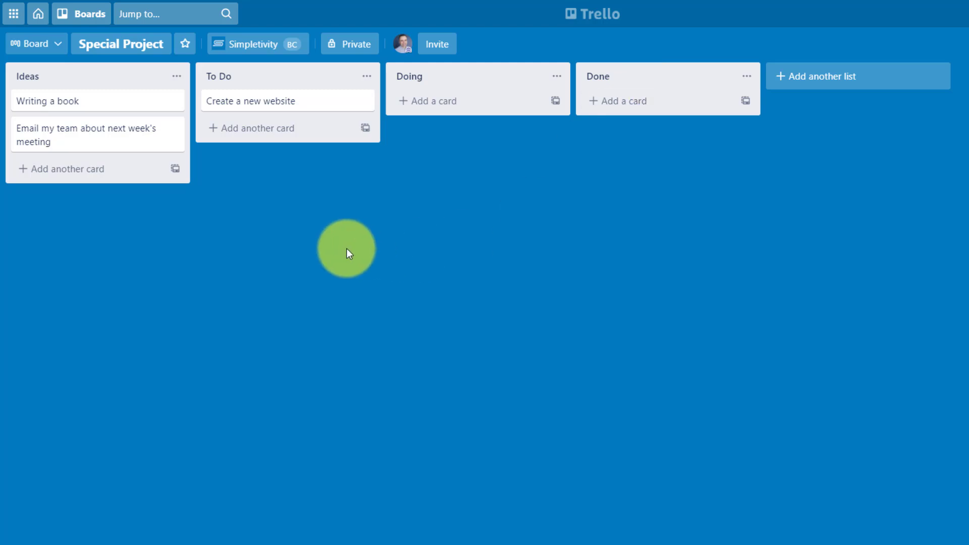
mouse_move(253, 107)
mouse_down()
mouse_move(297, 126)
mouse_move(632, 114)
mouse_up()
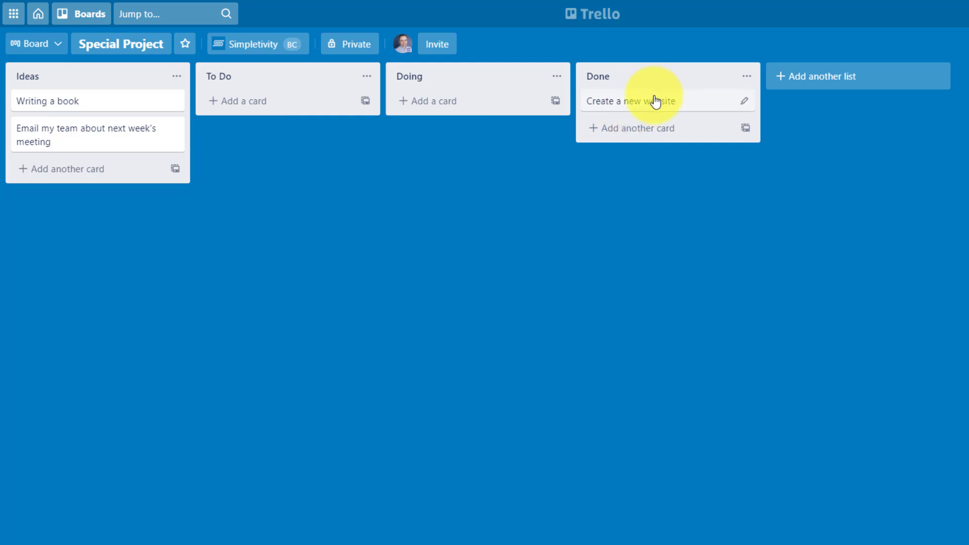
- Move Create a new website to the bottom of Ideas and open Writing a book
drag(656, 102, 95, 165)
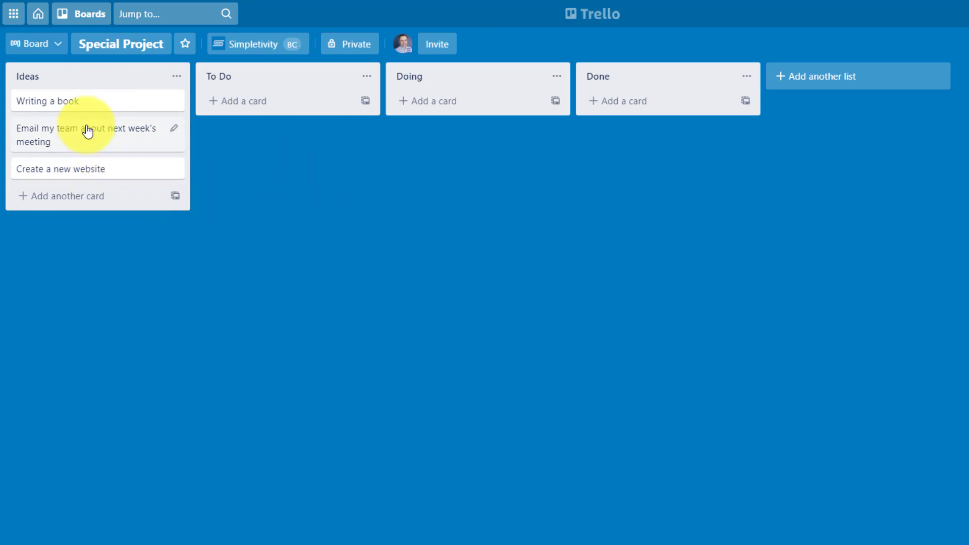
click(89, 105)
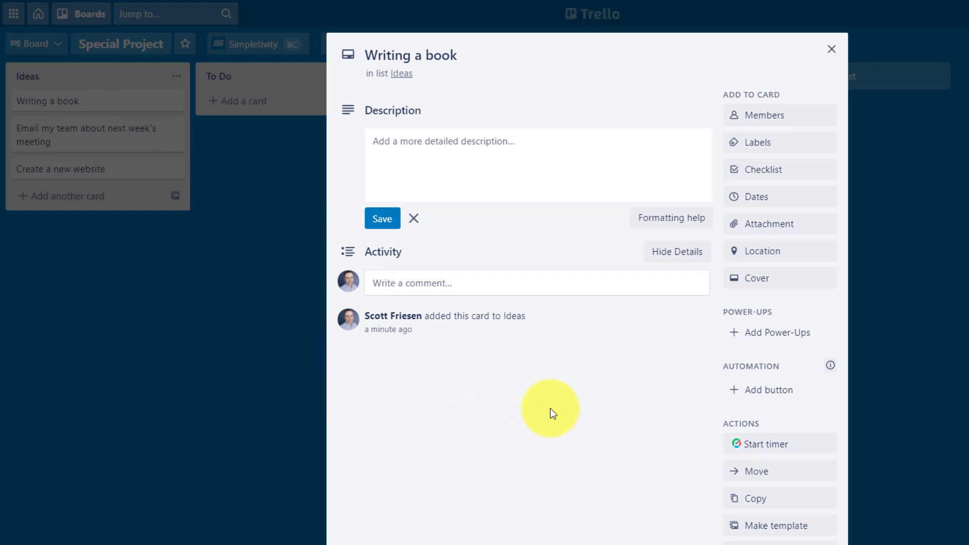
- Describe the card: needs to be 500 pages long, published by end of 2022
click(455, 55)
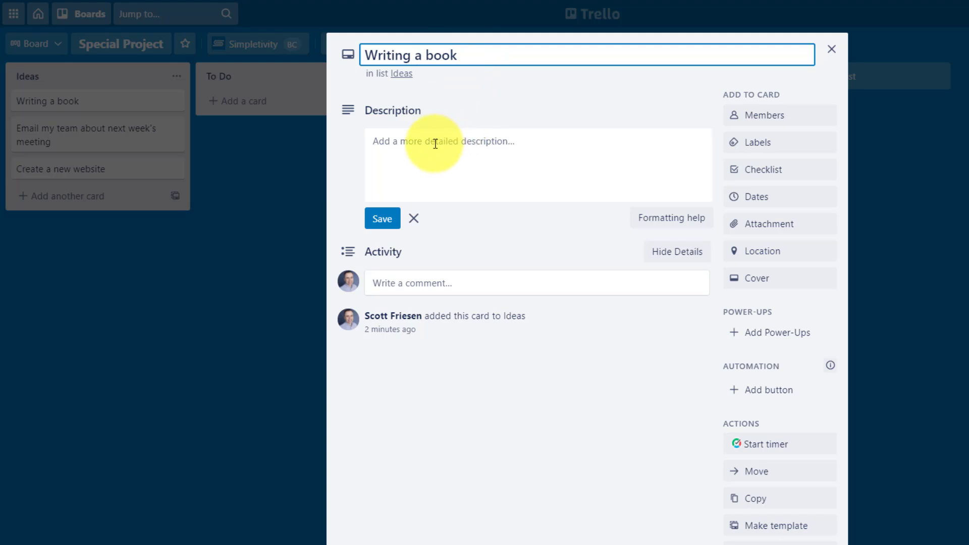
click(412, 146)
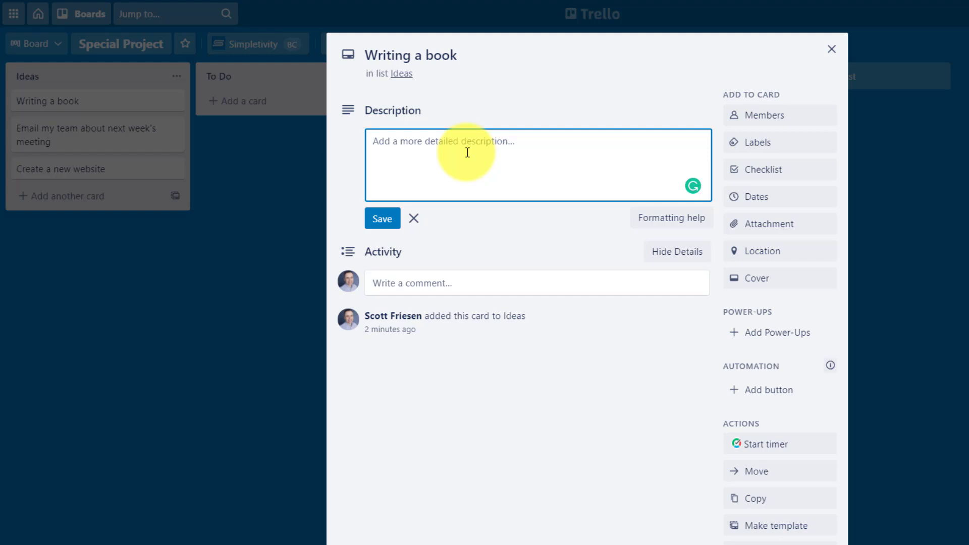
text(Needs to)
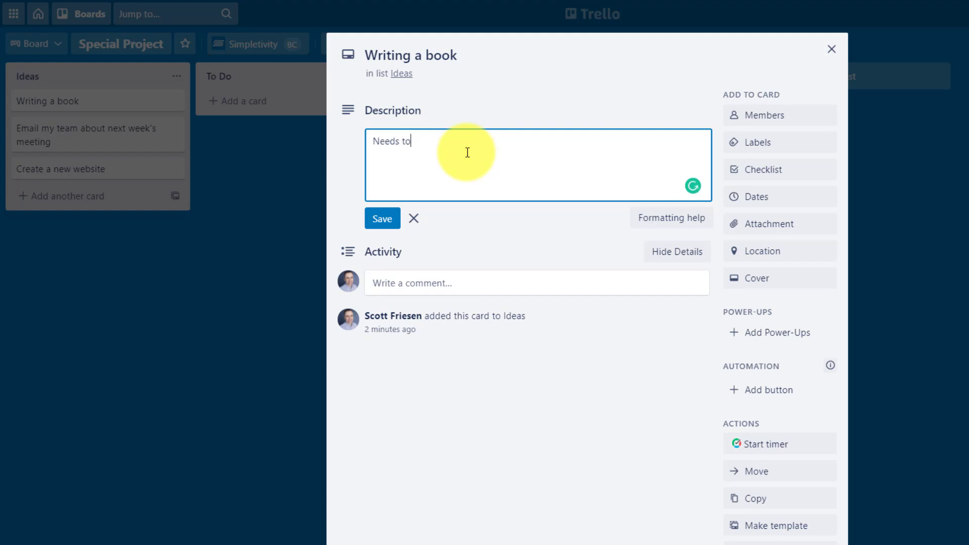
text( be 500)
text( pages long.)
key(Return)
text(Needs to pu)
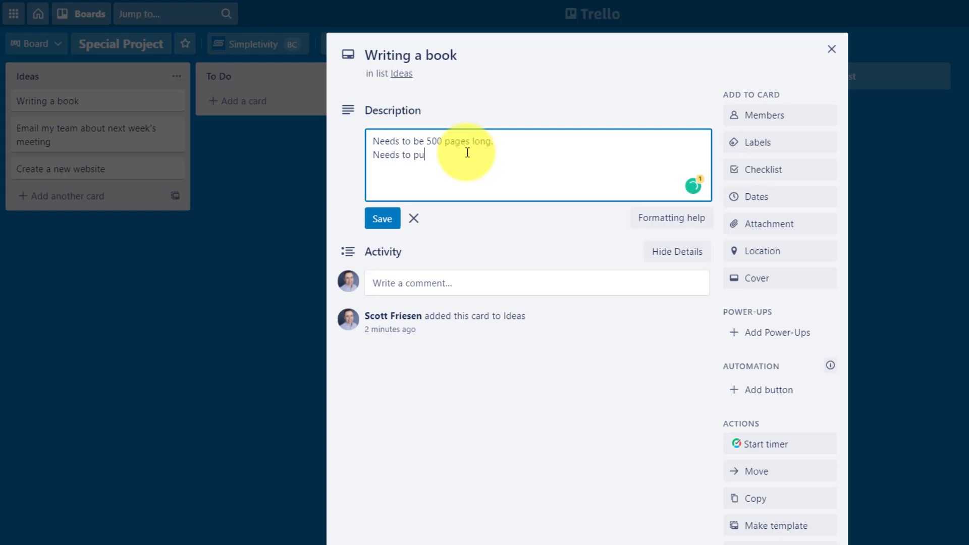
text(blished by th)
text(e end of 2022.)
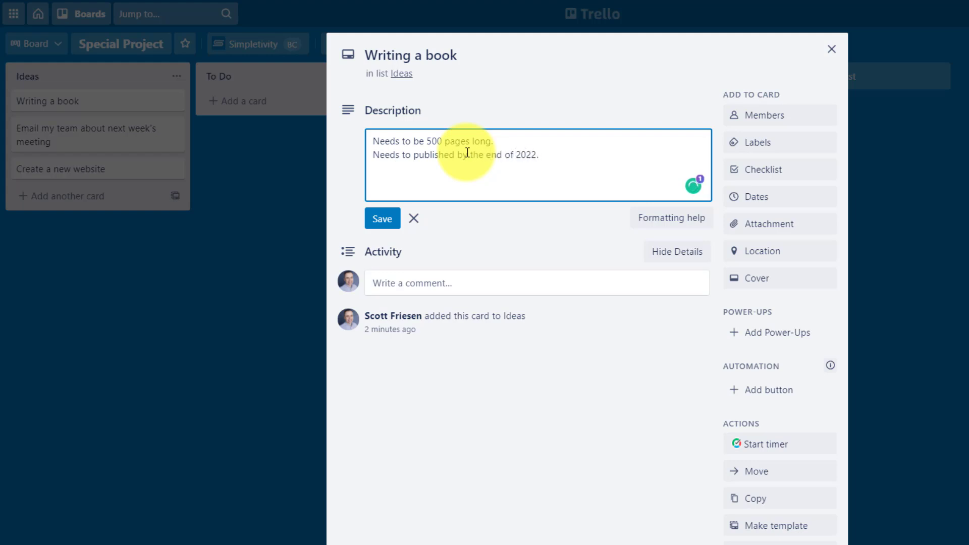
click(383, 218)
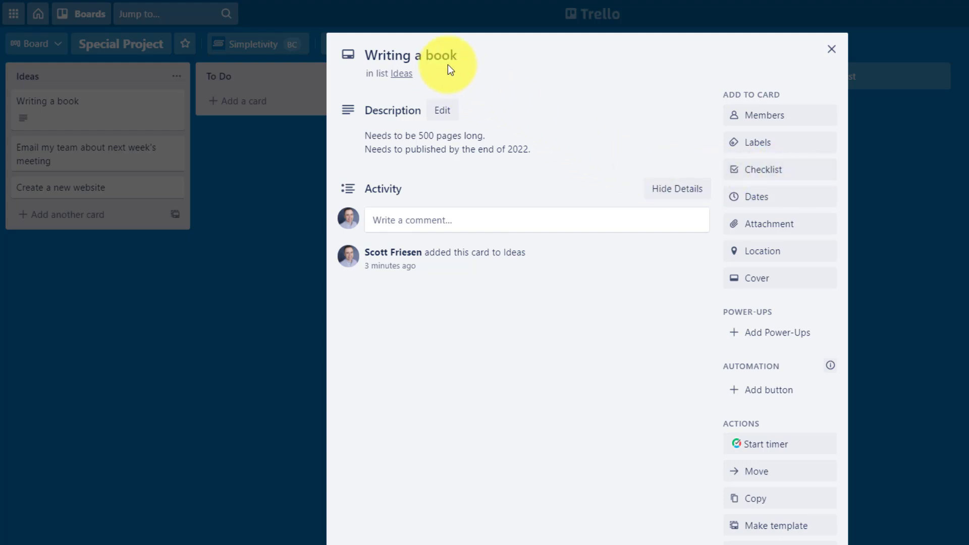
- Create checklist Remember to do this: Research my topic, Hire an editor, Find a quite place to write
click(784, 172)
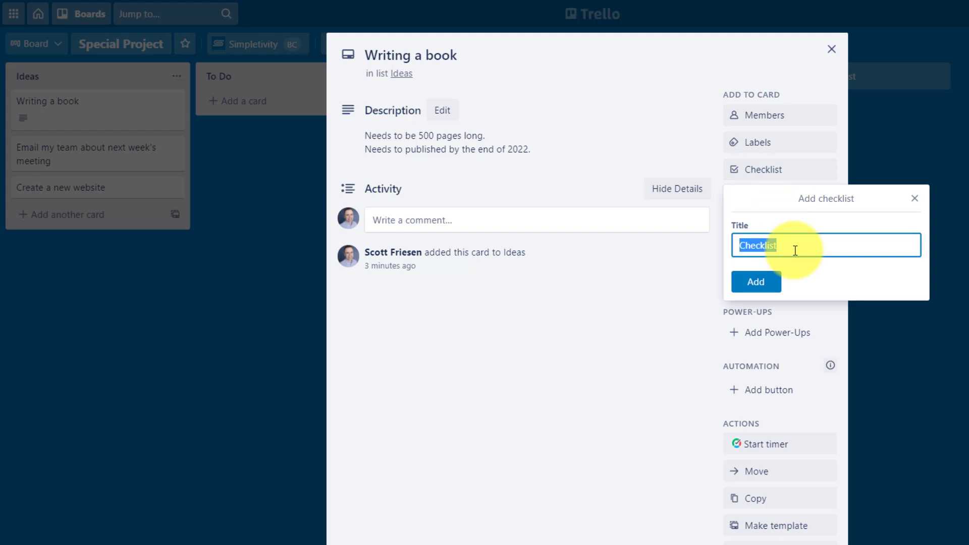
text(Rem)
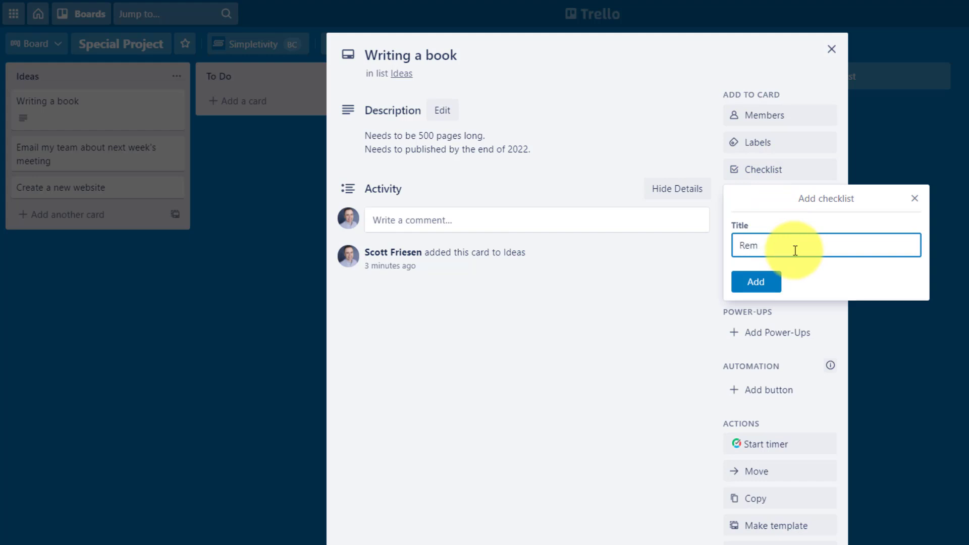
text(memb)
text(o this)
click(754, 282)
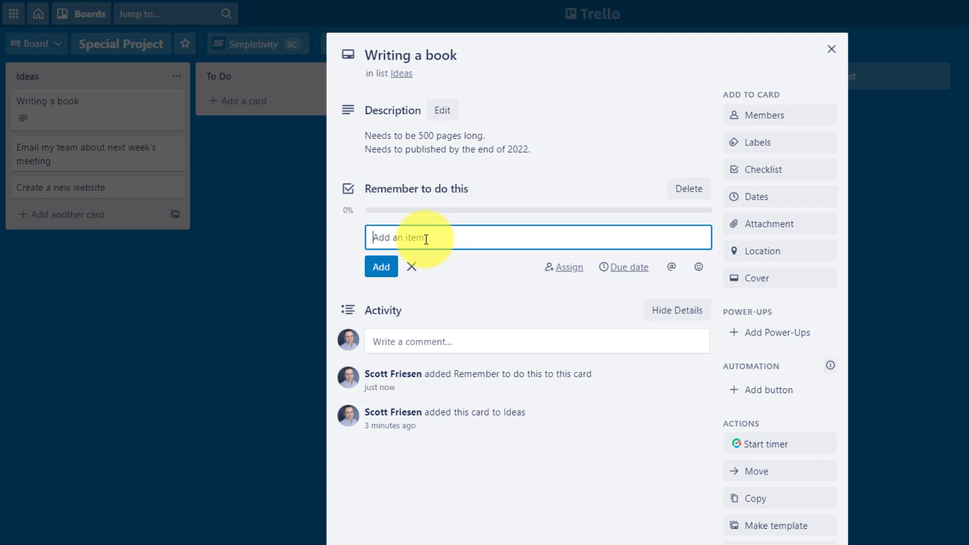
text(Rese)
text(arch my topic)
key(Return)
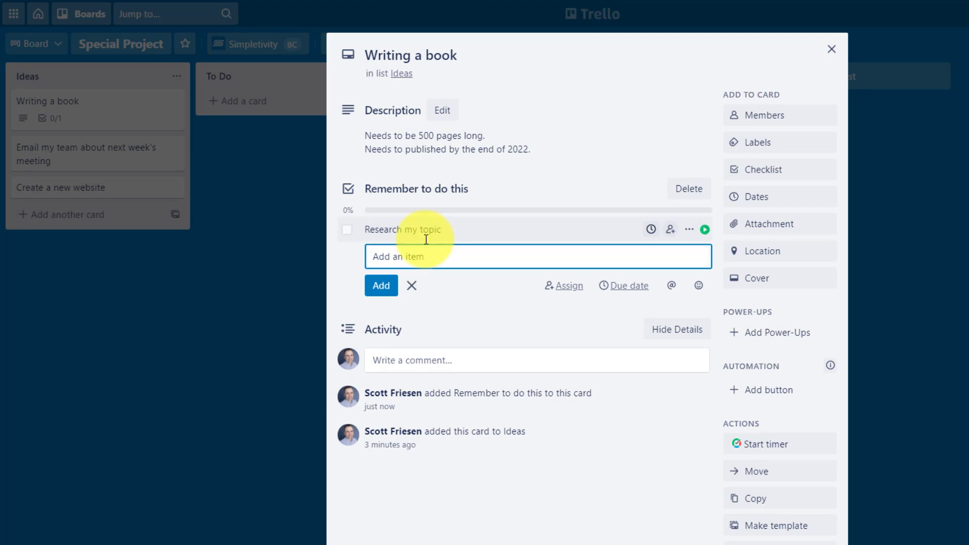
text(Hire an edito)
text(r)
key(Return)
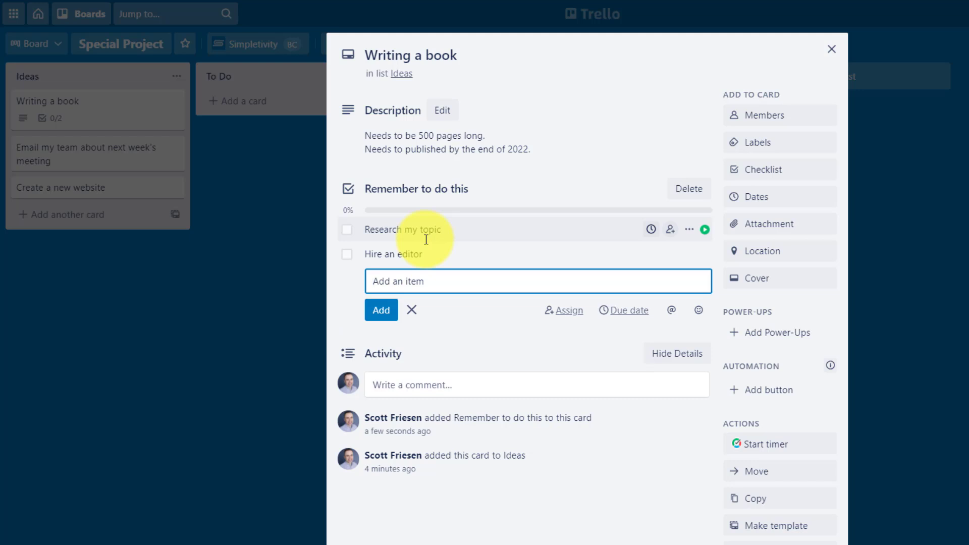
text(Find a quite)
text( place to wri)
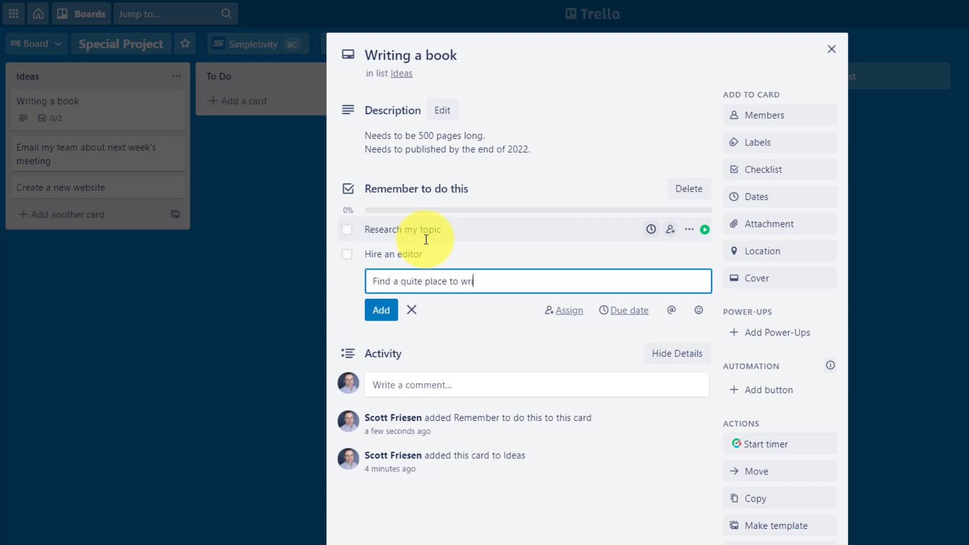
text(te)
key(Return)
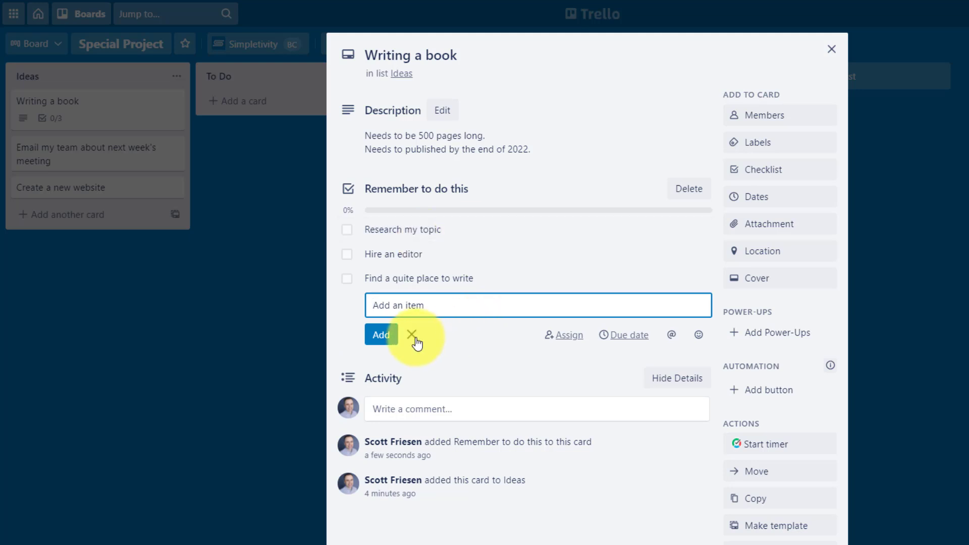
click(412, 334)
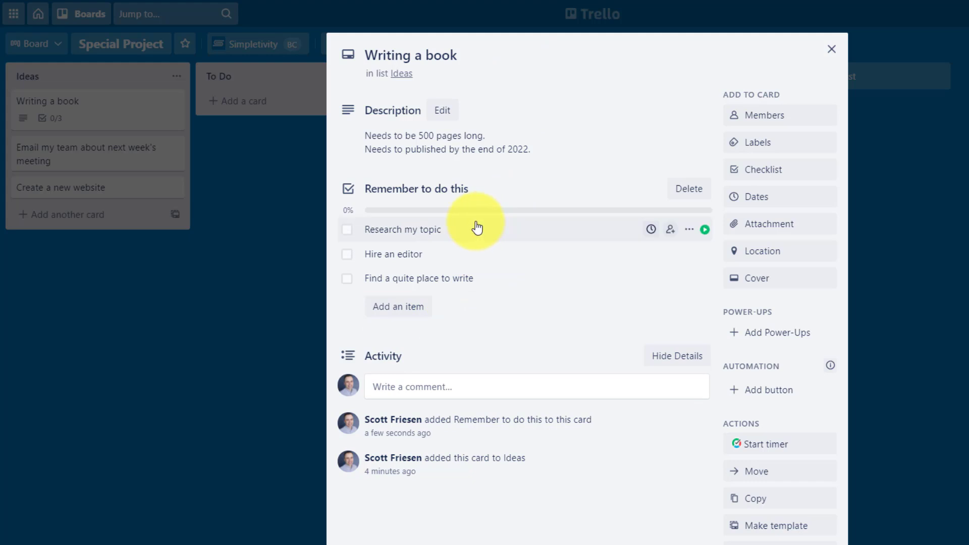
click(347, 230)
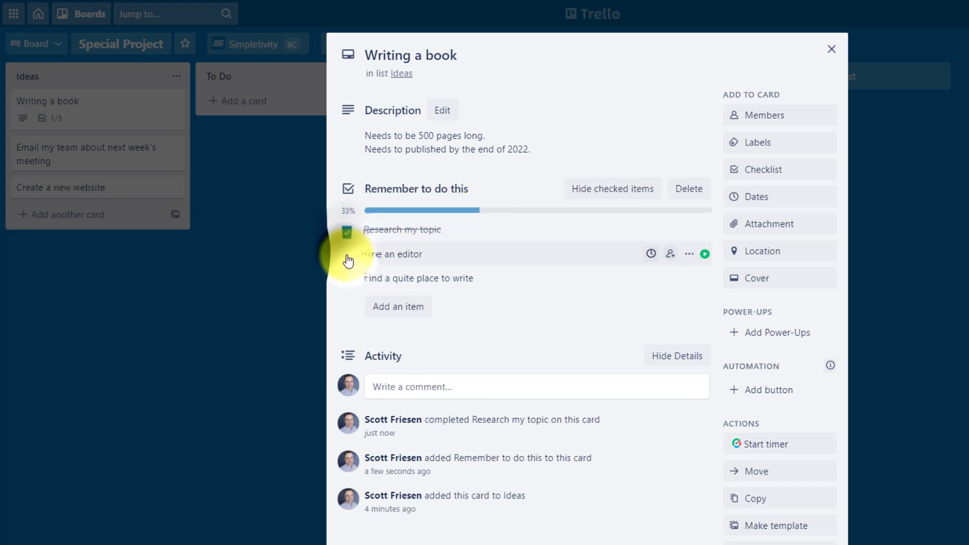
click(348, 255)
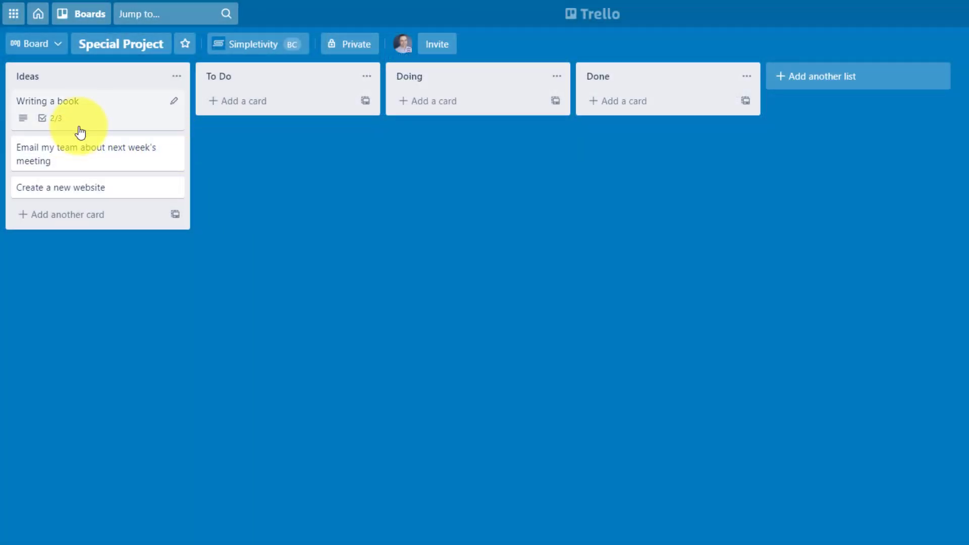
mouse_move(98, 110)
click(113, 111)
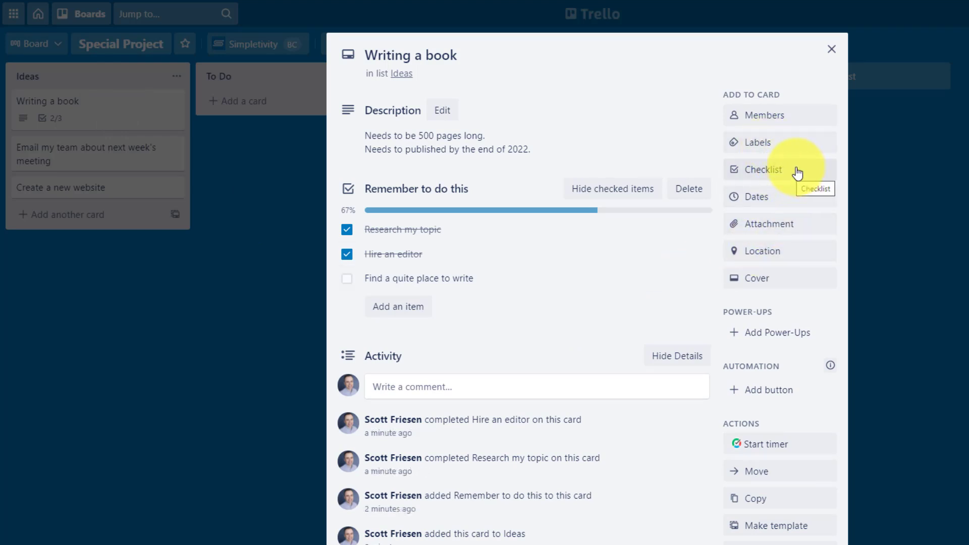
- Rename the green label to Writing and apply it to the card
click(778, 149)
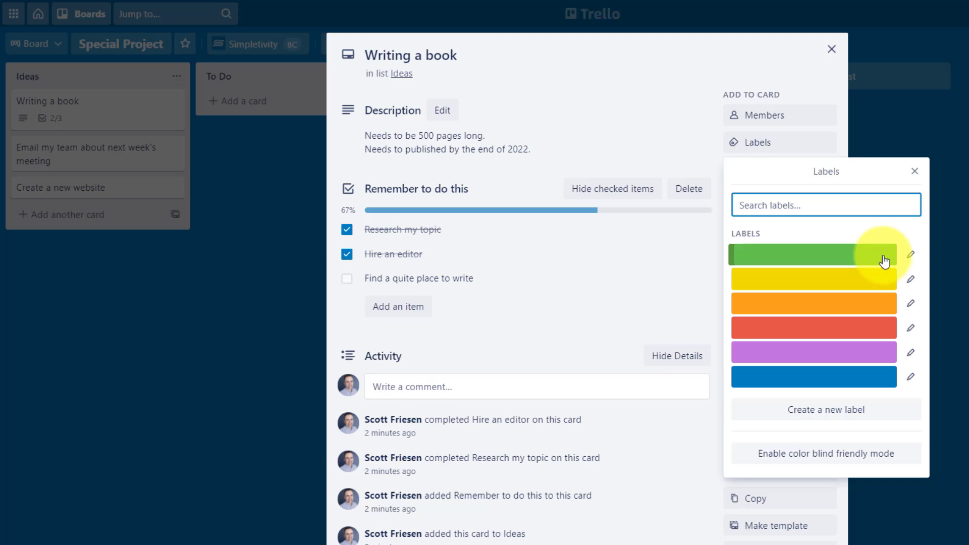
click(909, 255)
text(W)
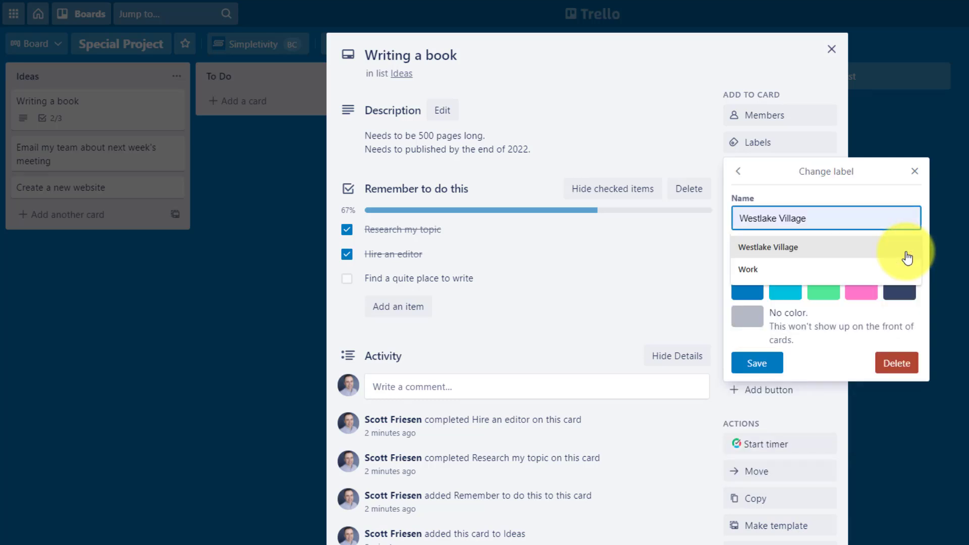
text(riting)
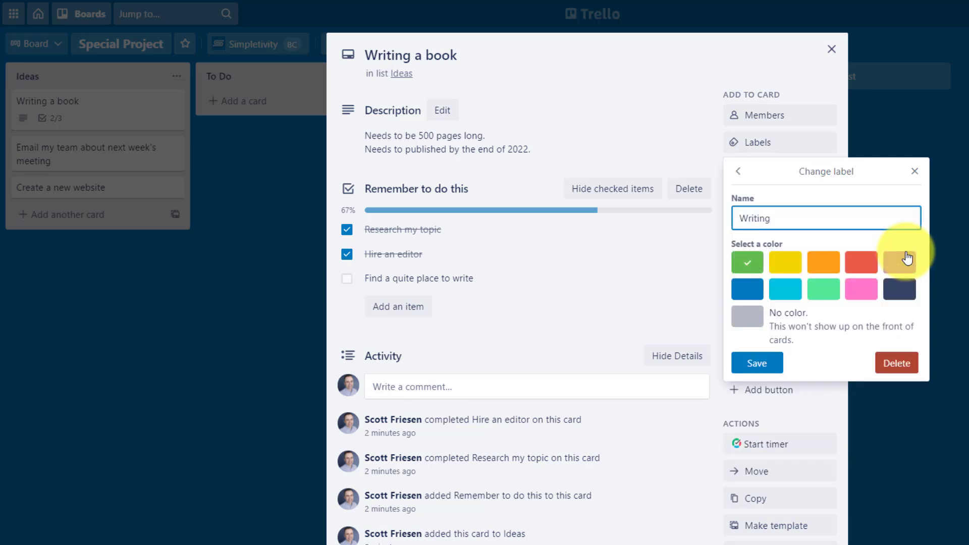
click(757, 365)
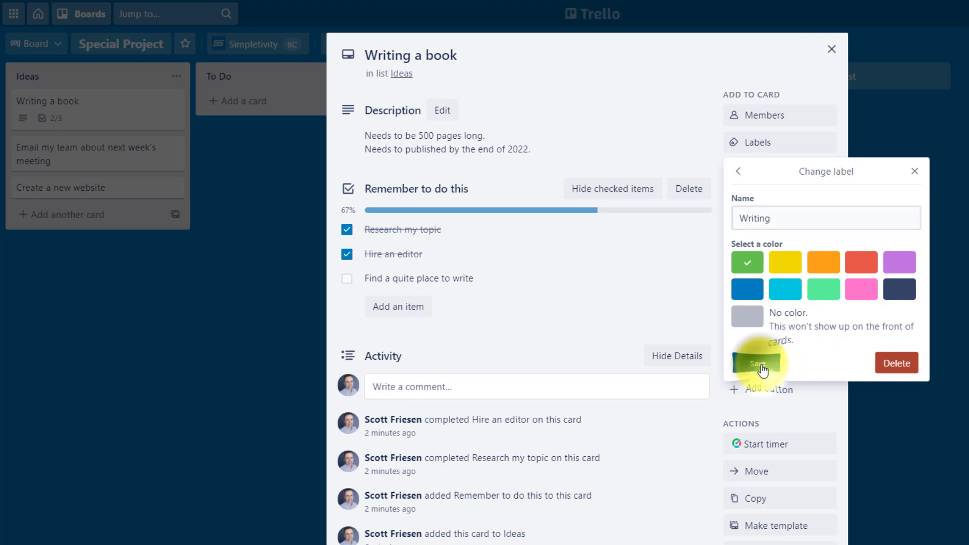
click(806, 258)
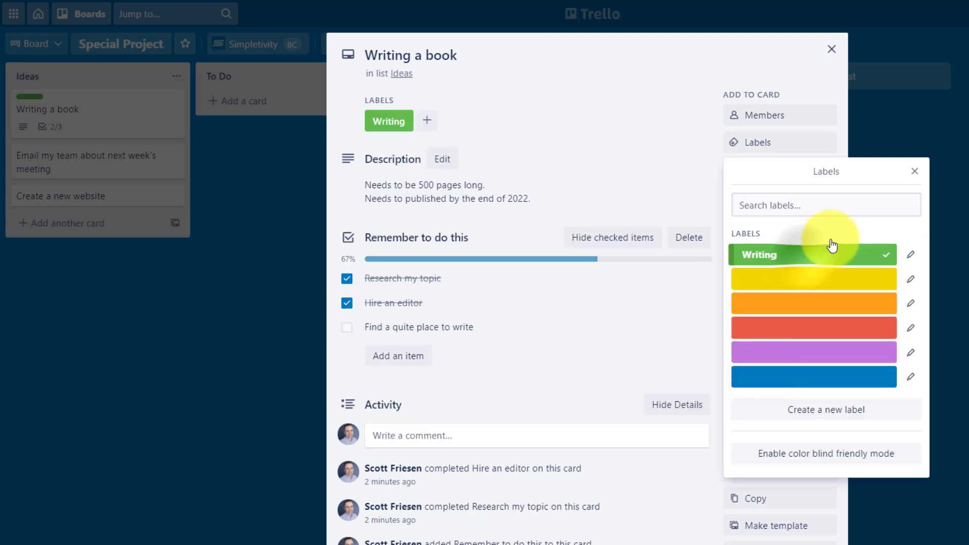
click(915, 172)
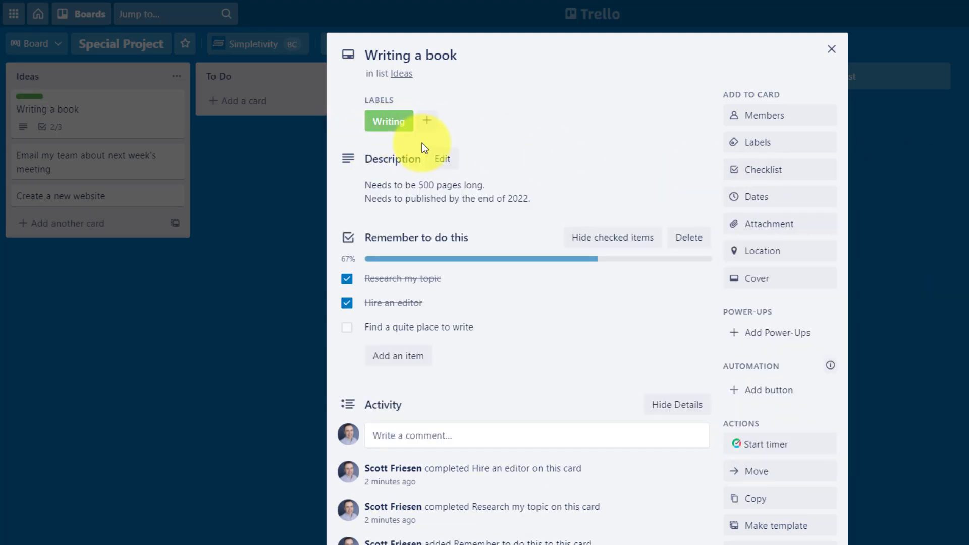
- Rename the red label to Urgent and apply it to the card
click(765, 144)
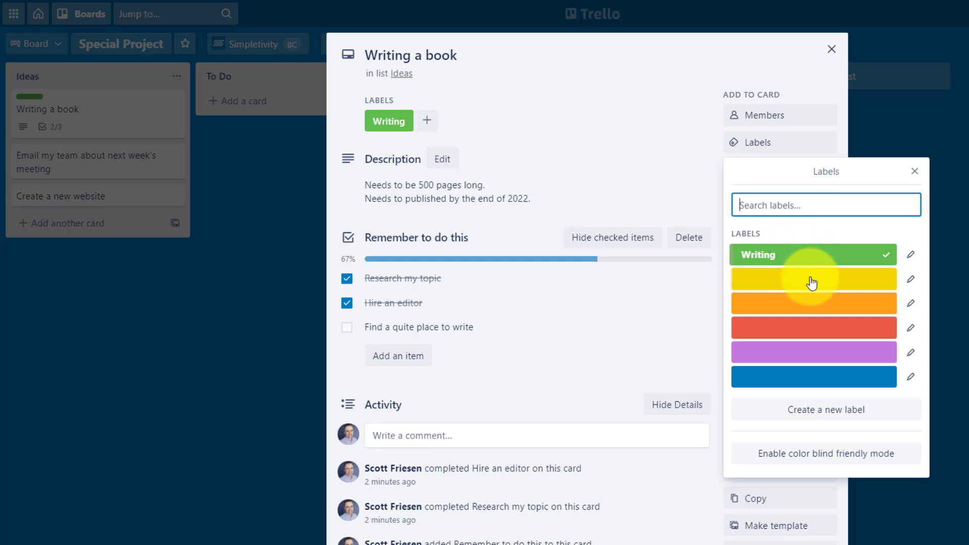
click(911, 329)
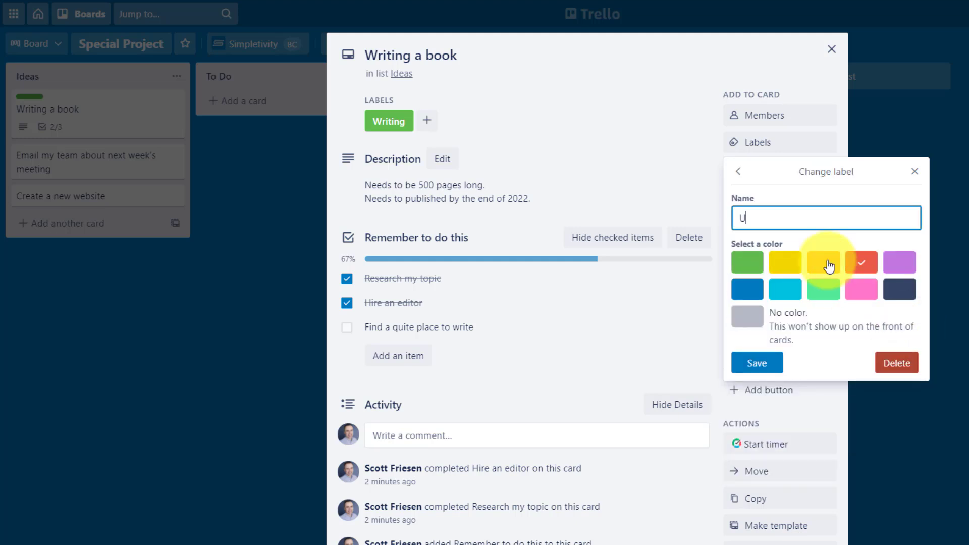
click(758, 362)
click(801, 328)
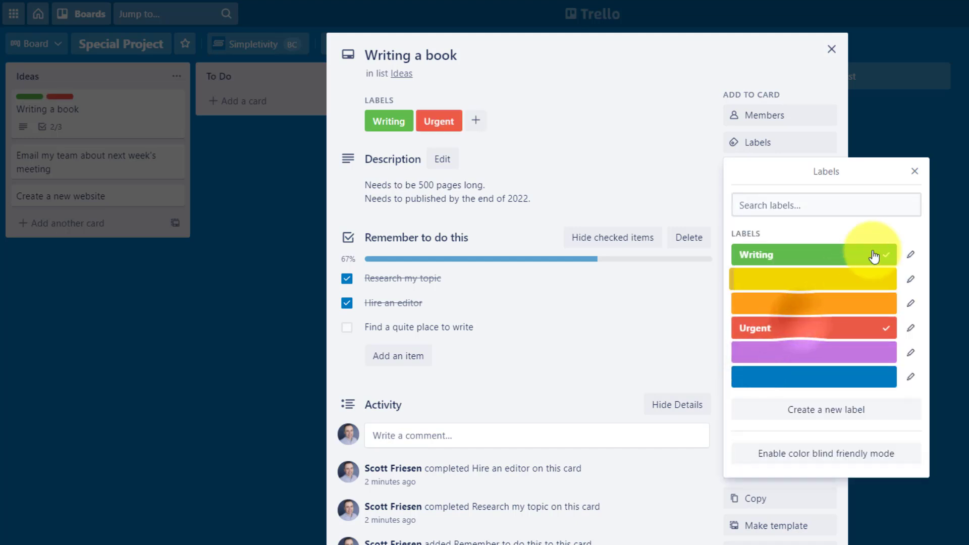
click(915, 171)
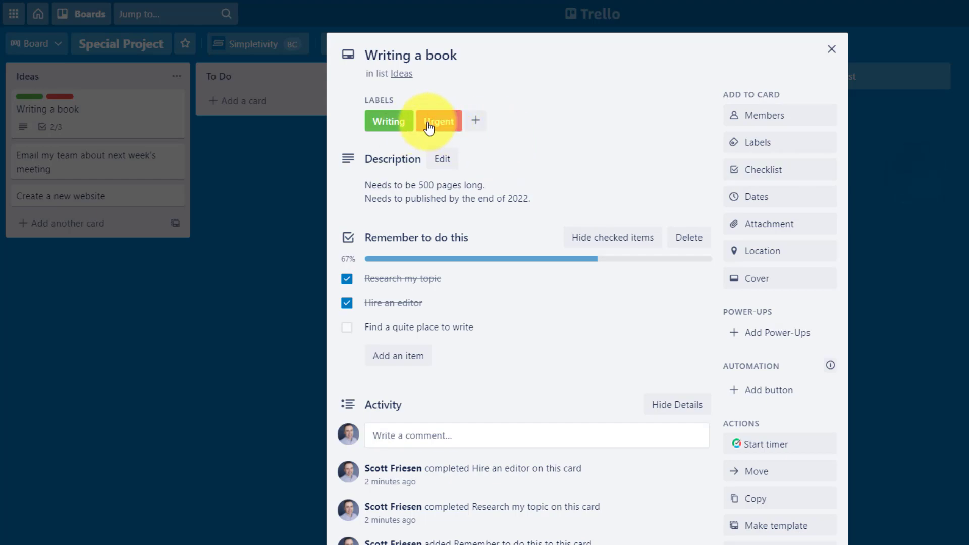
click(831, 49)
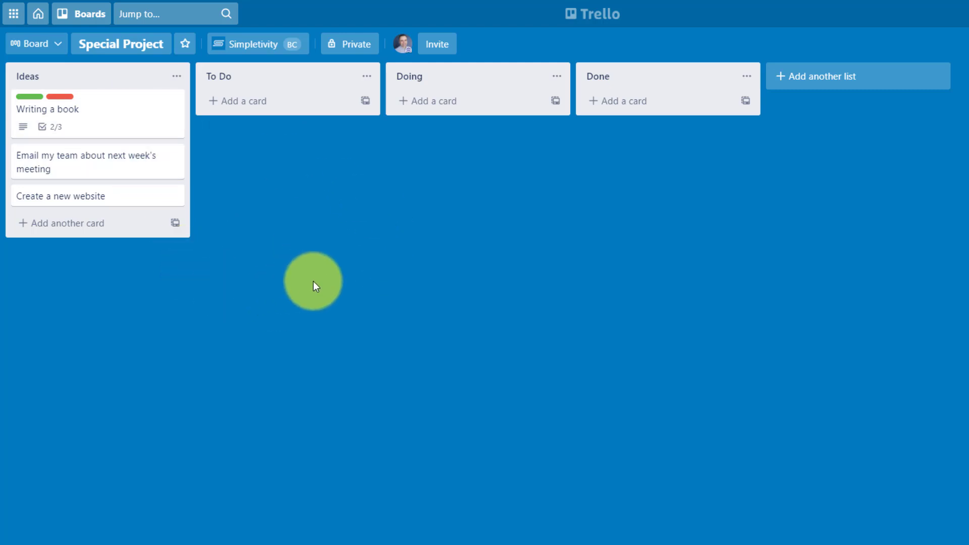
mouse_move(83, 115)
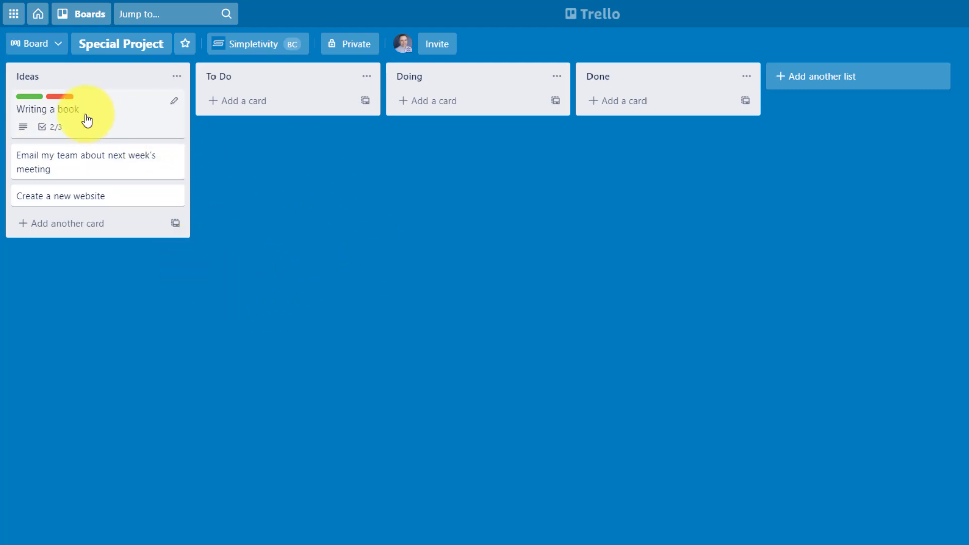
click(60, 101)
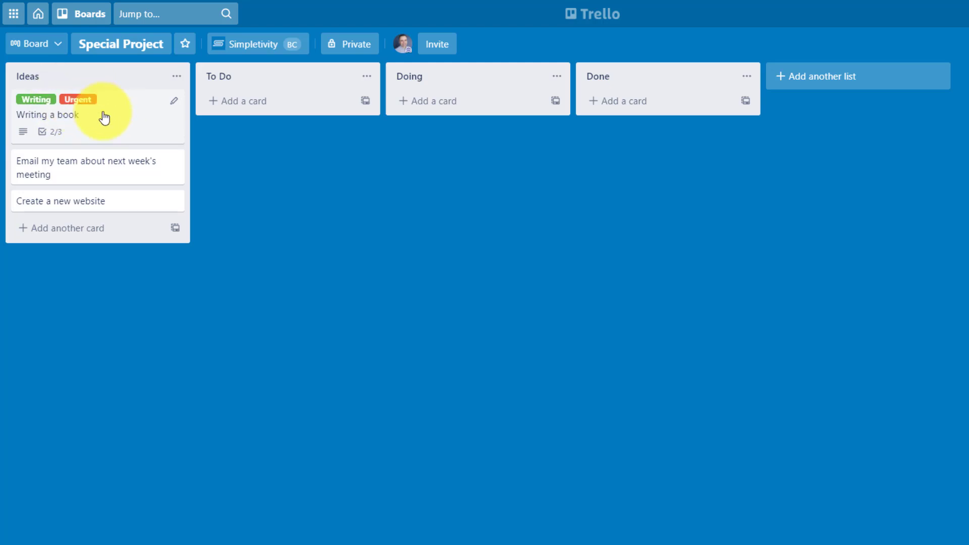
click(80, 104)
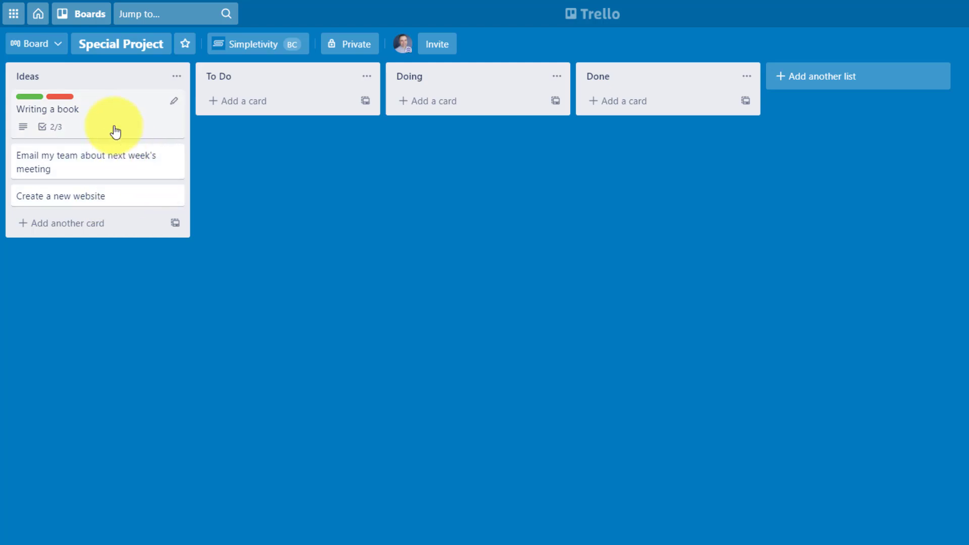
click(103, 113)
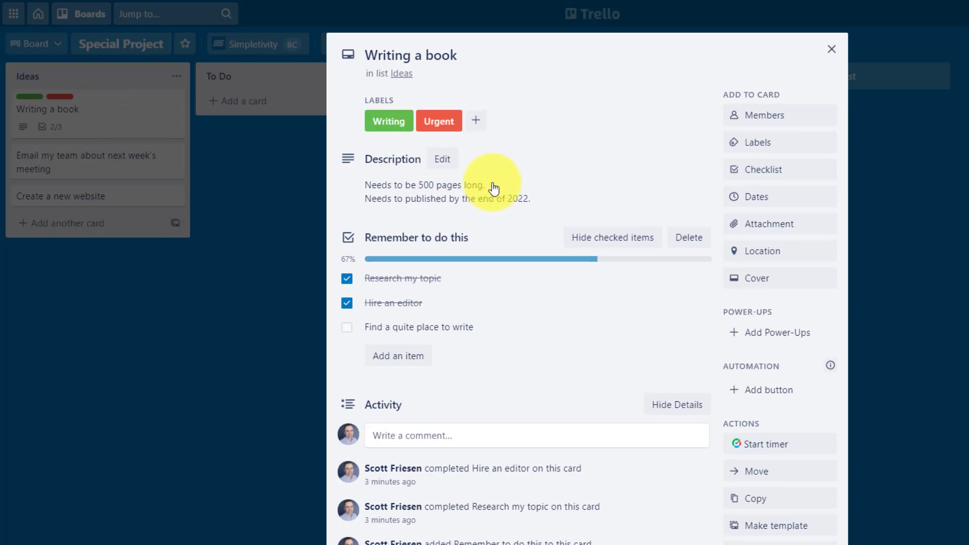
- Set the due date to August 31, 2021 and save it
click(786, 203)
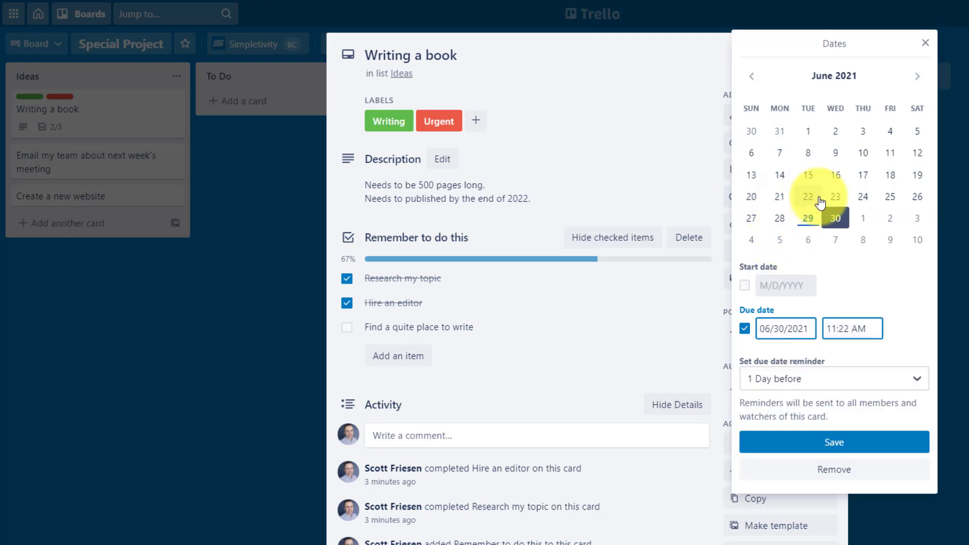
click(918, 76)
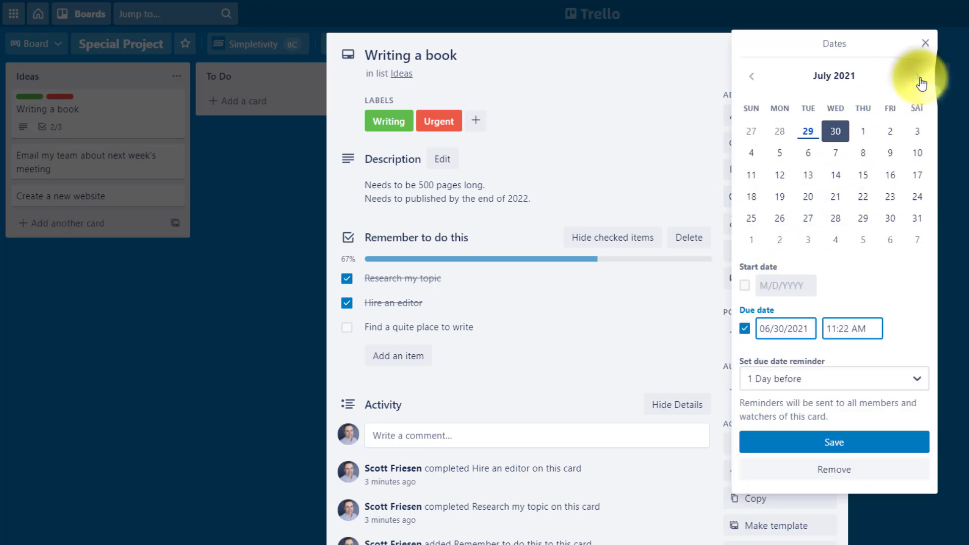
click(918, 76)
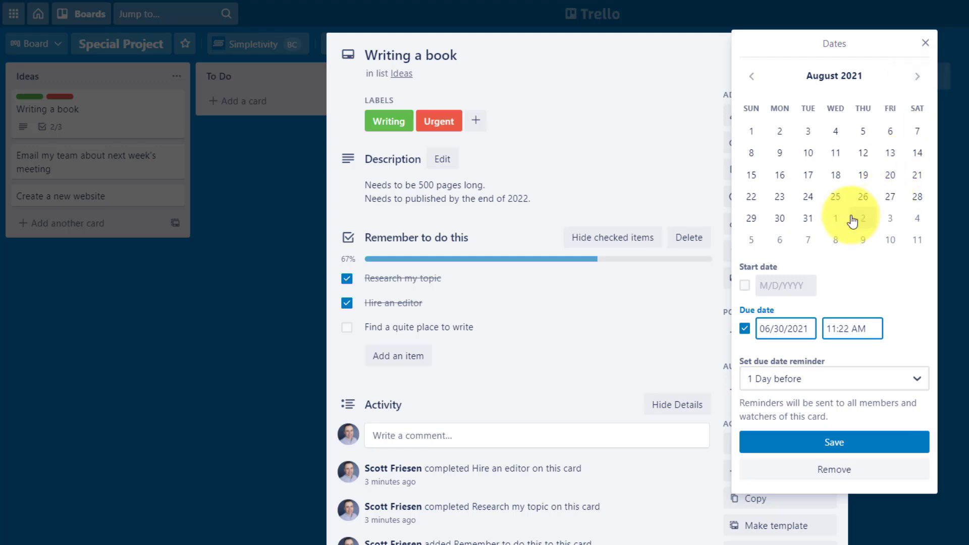
click(809, 222)
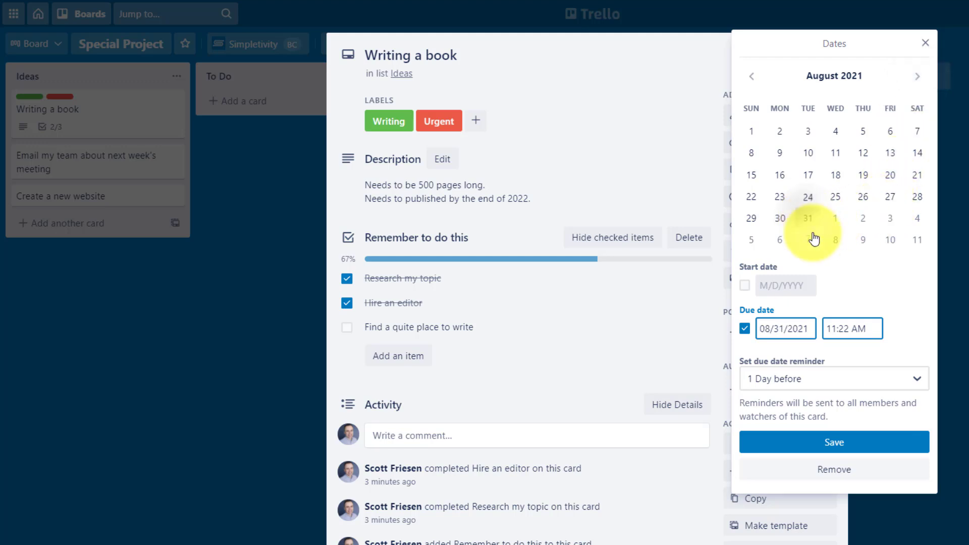
click(833, 443)
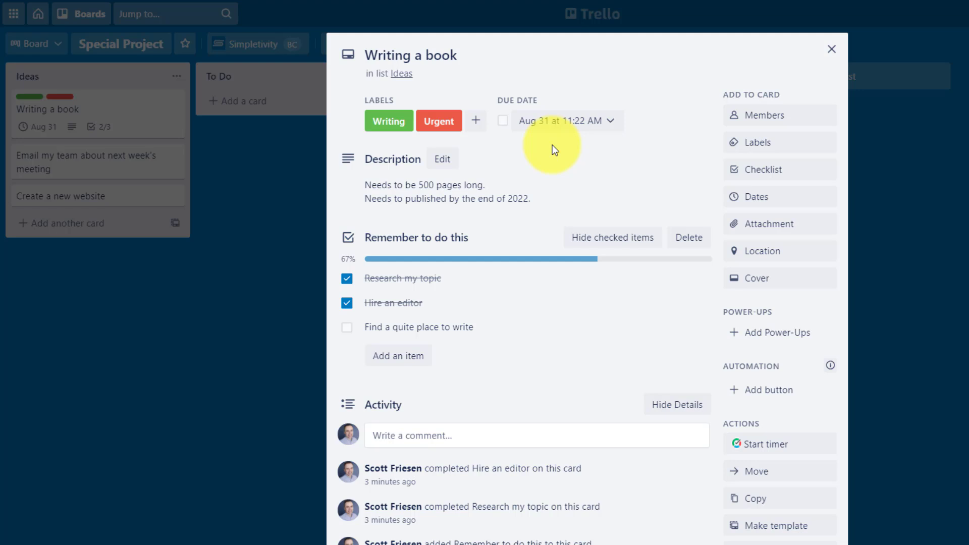
- Attach Fastmail tease.jpg from the computer as the card cover
click(801, 227)
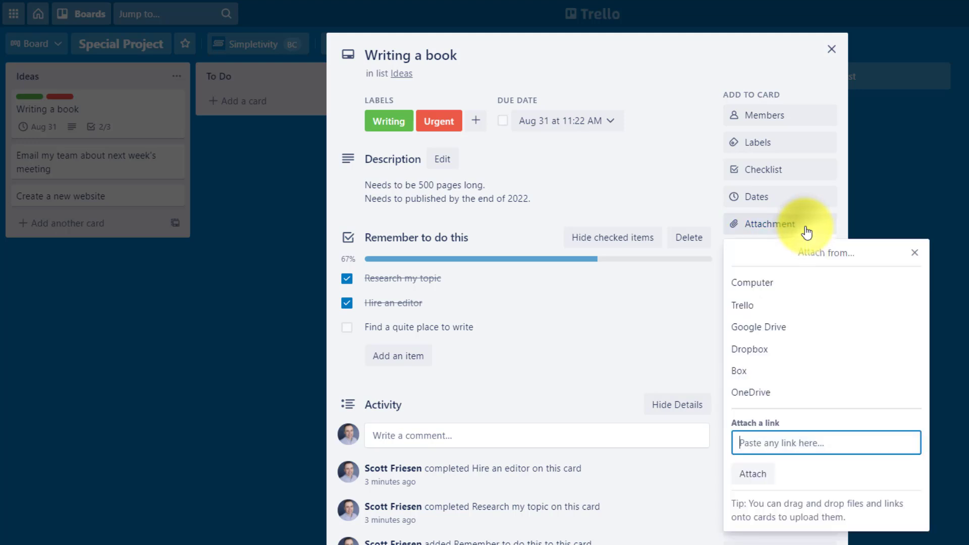
click(752, 287)
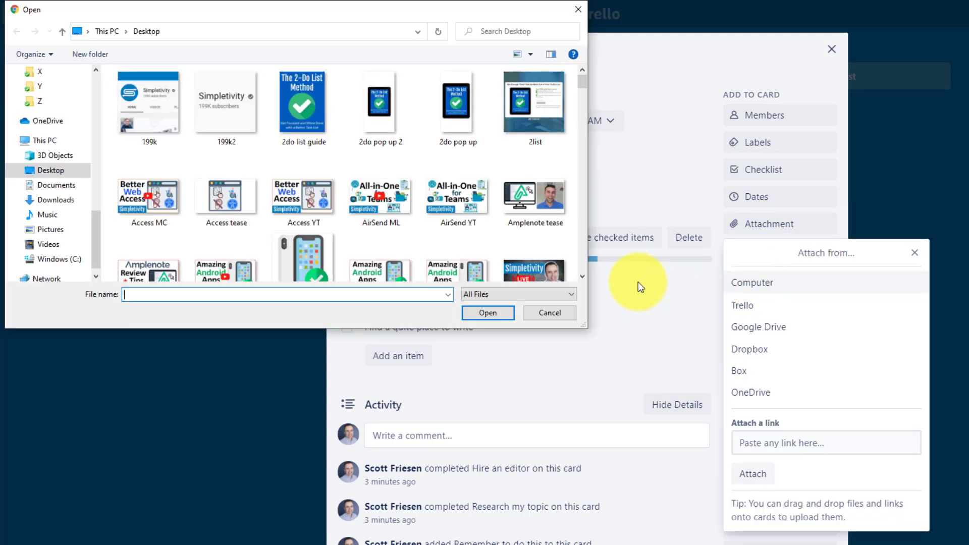
double_click(534, 108)
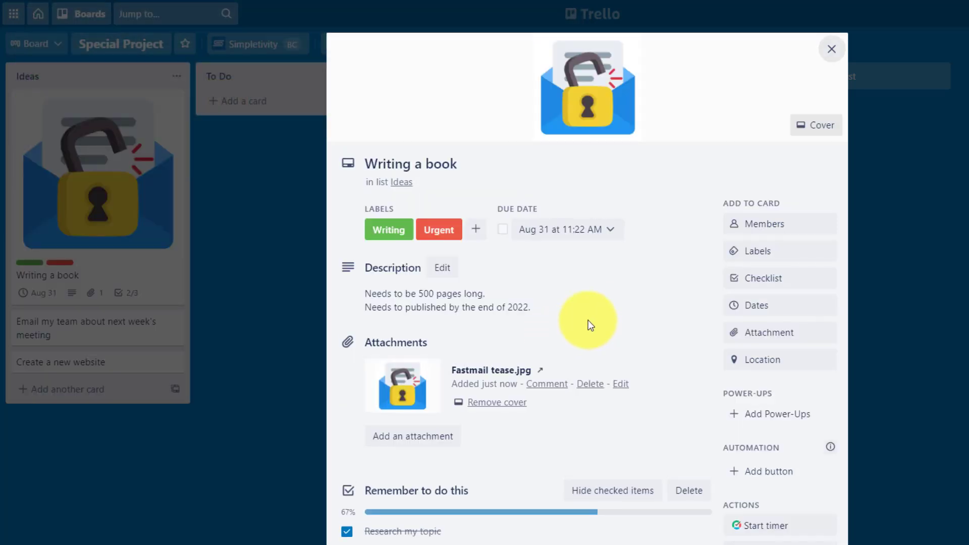
- Dismiss the attachment sources and return to the board
click(750, 334)
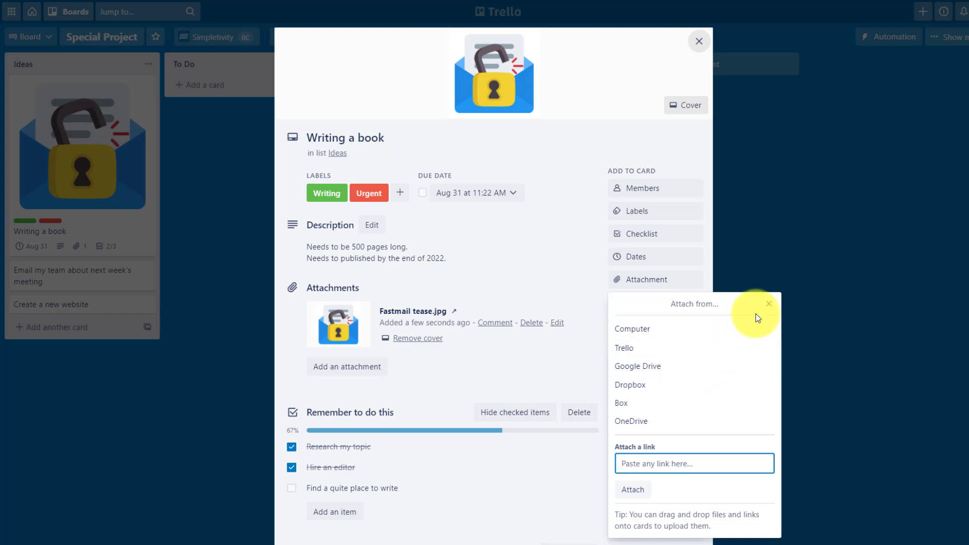
click(769, 303)
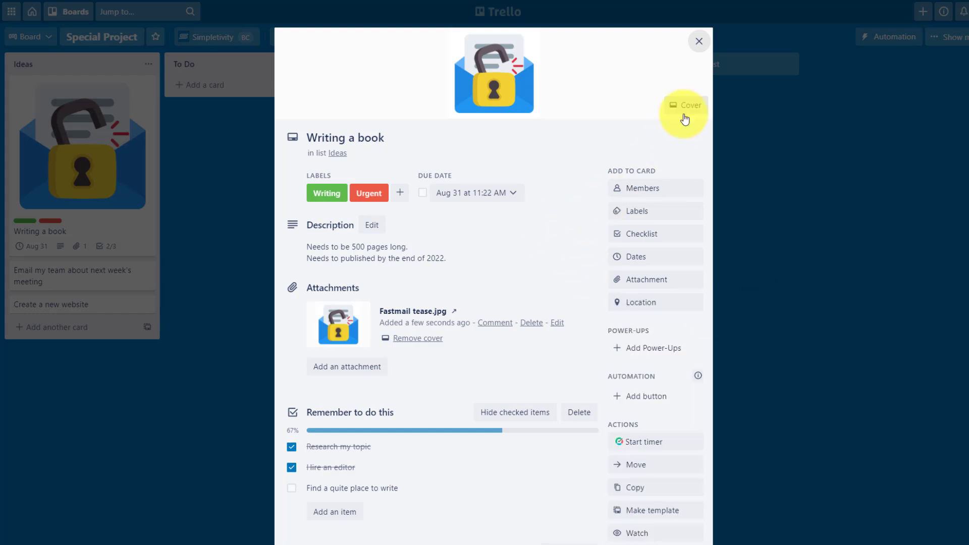
click(699, 41)
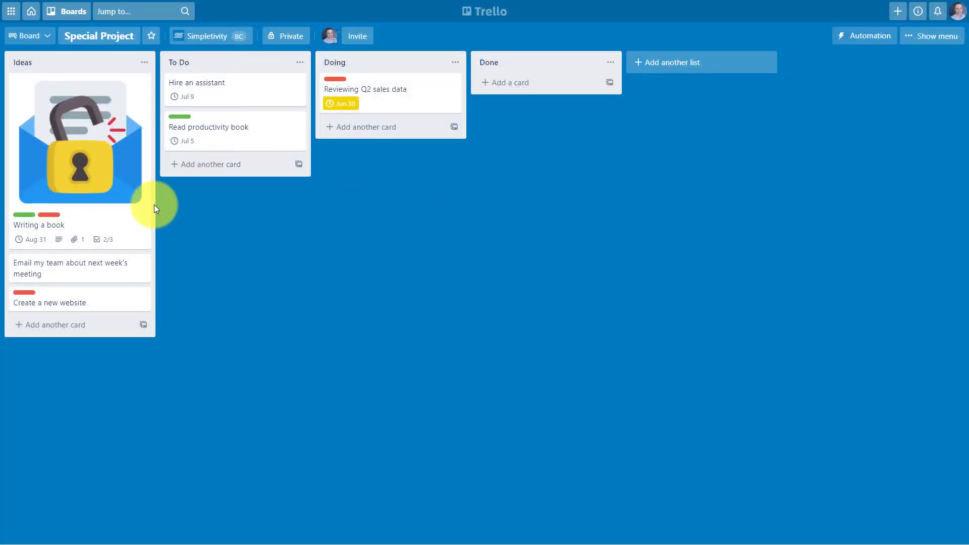
click(211, 307)
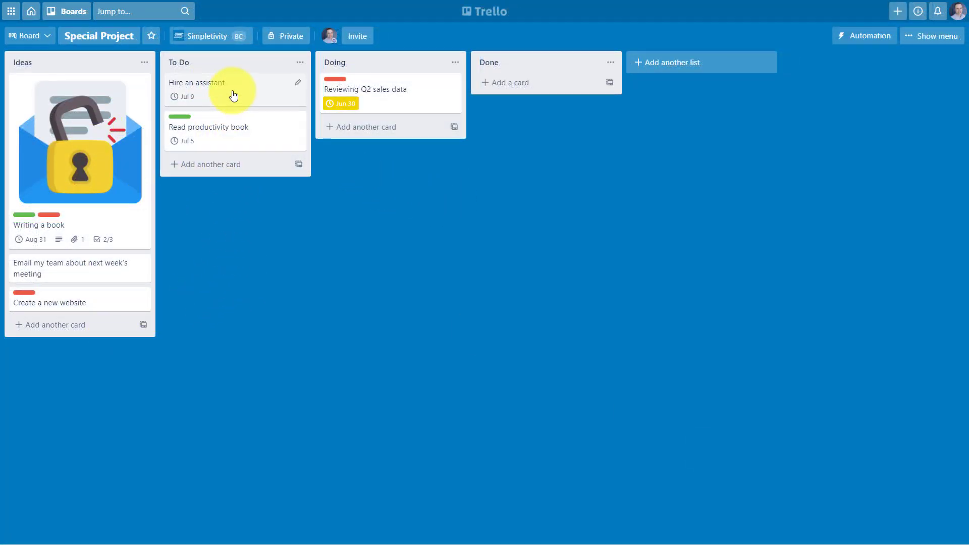
mouse_move(235, 90)
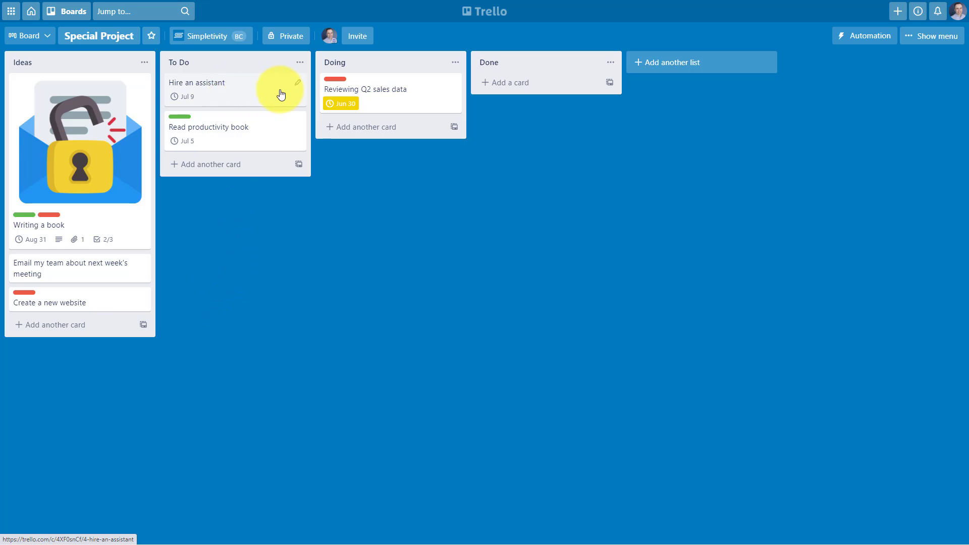
click(395, 225)
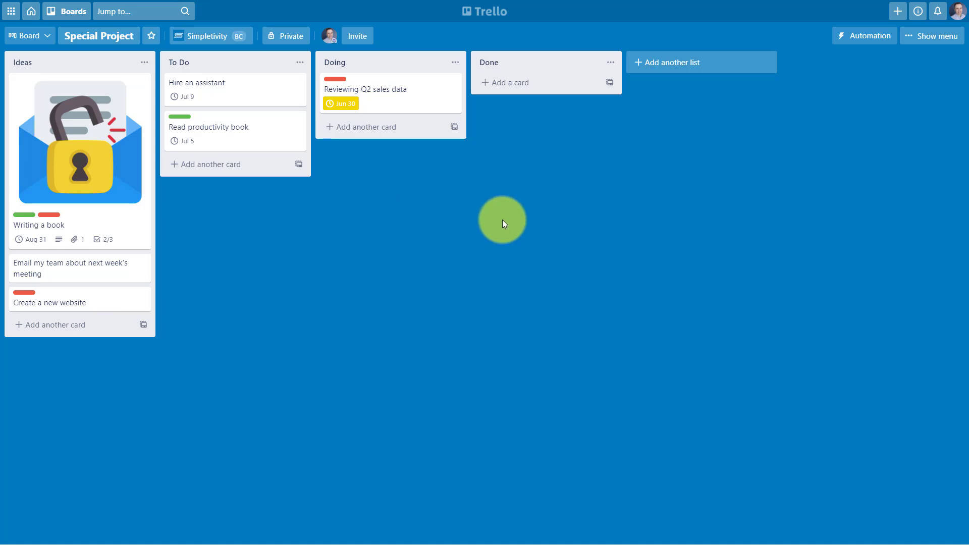
click(931, 39)
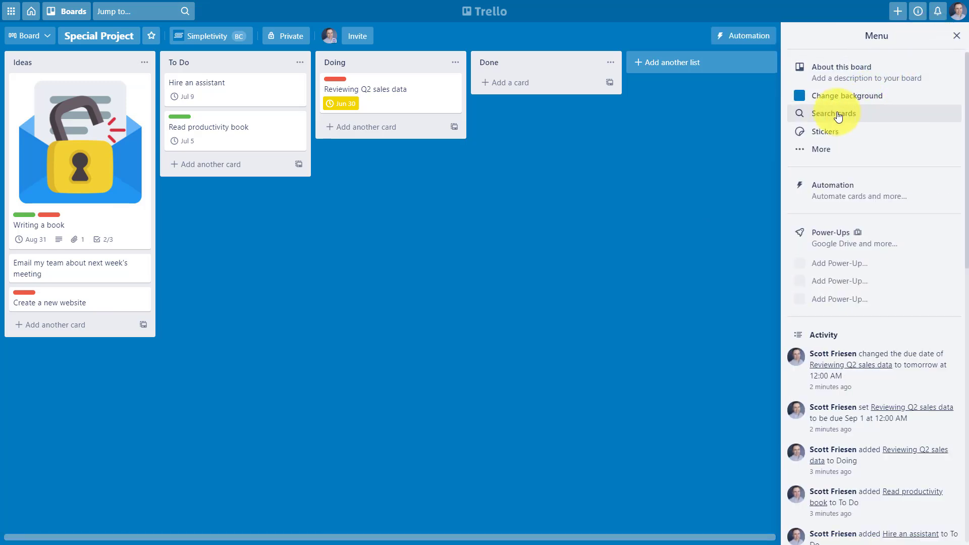
click(859, 116)
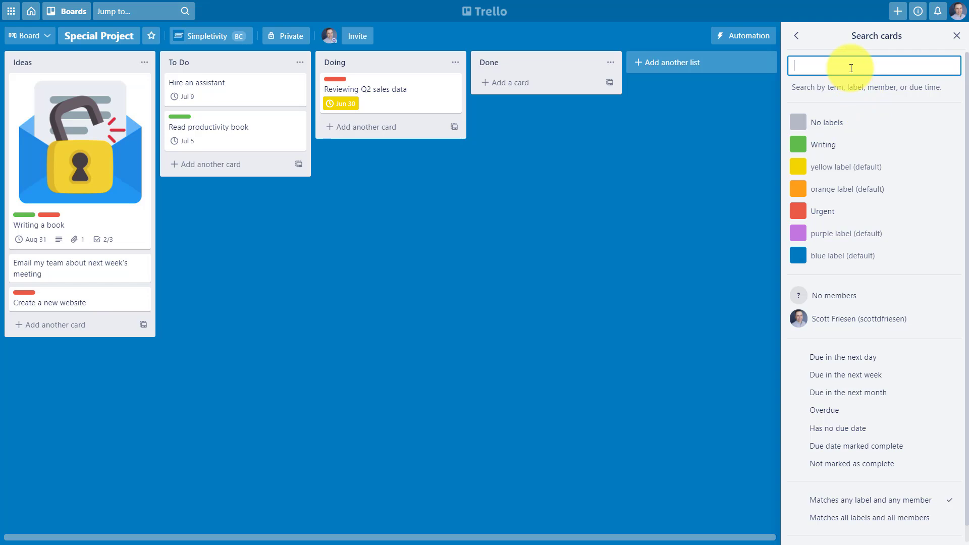
text(b)
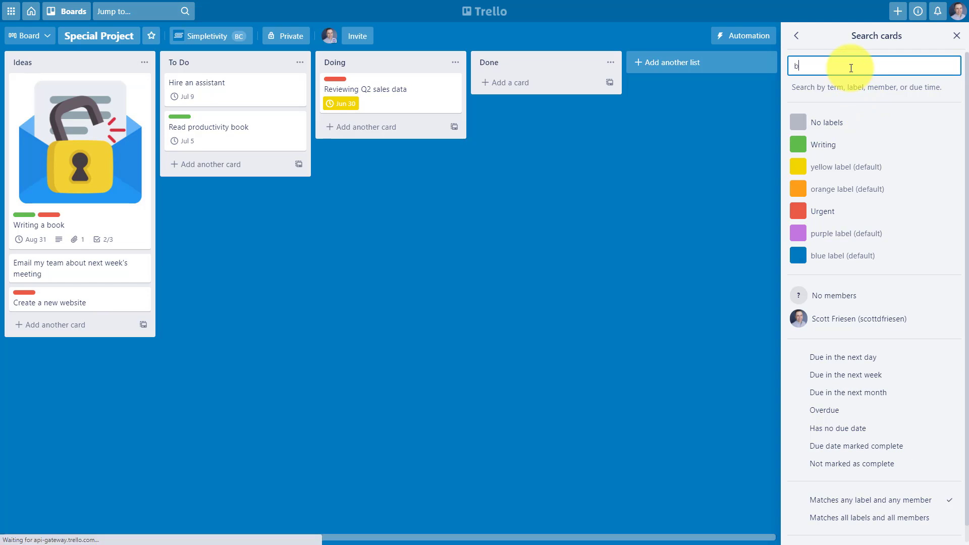
text(ook)
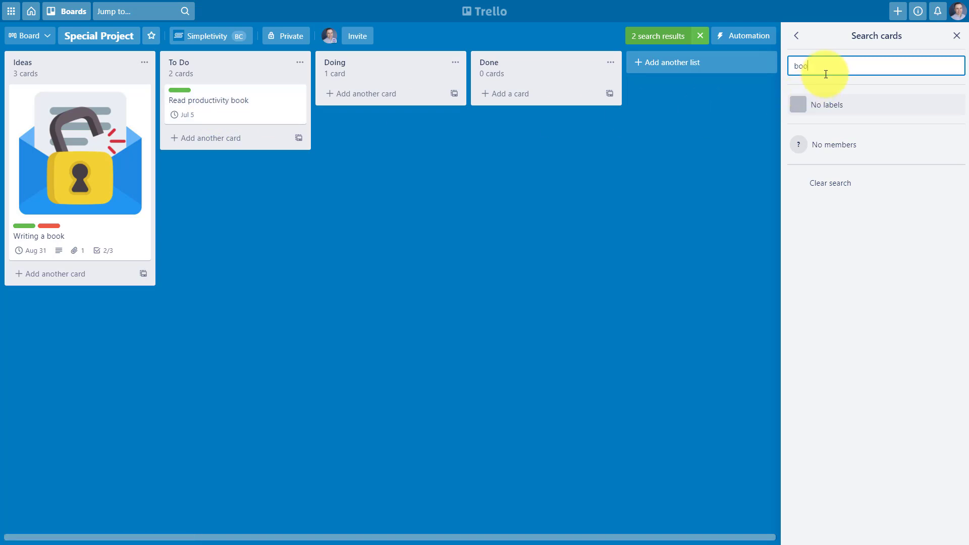
key(BackSpace)
key(BackSpace)
key(BackSpace)
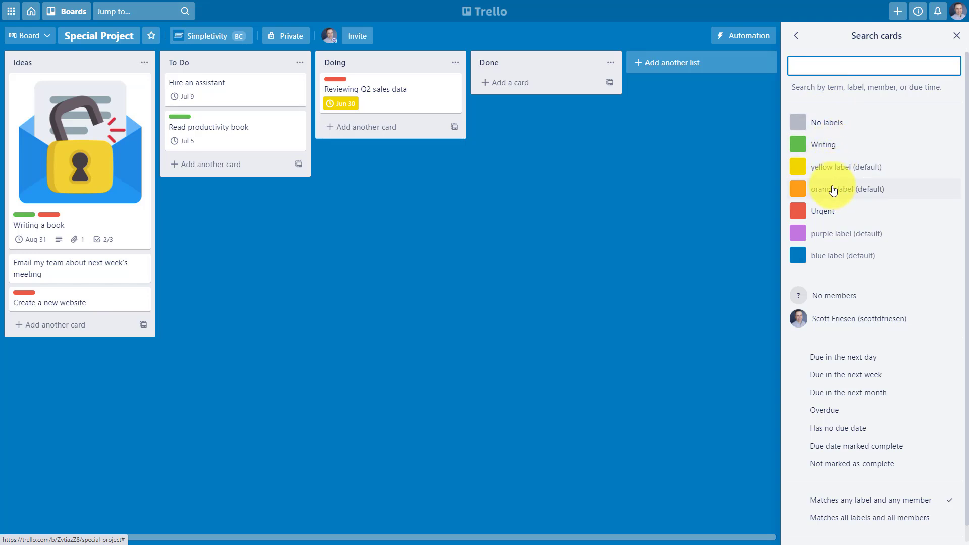
- Filter cards by Urgent label, remove it, then filter by due in the next week
click(842, 216)
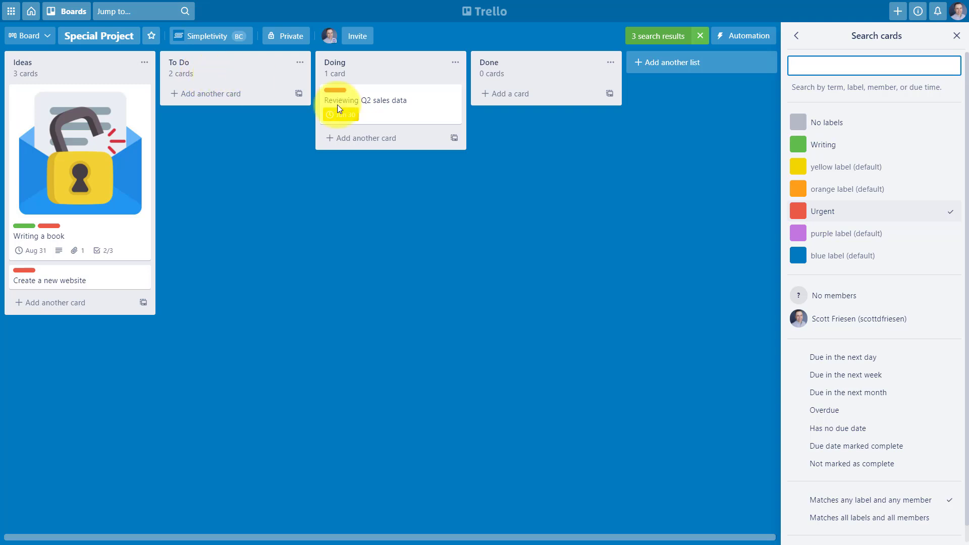
click(867, 213)
scroll(889, 321, down, 1)
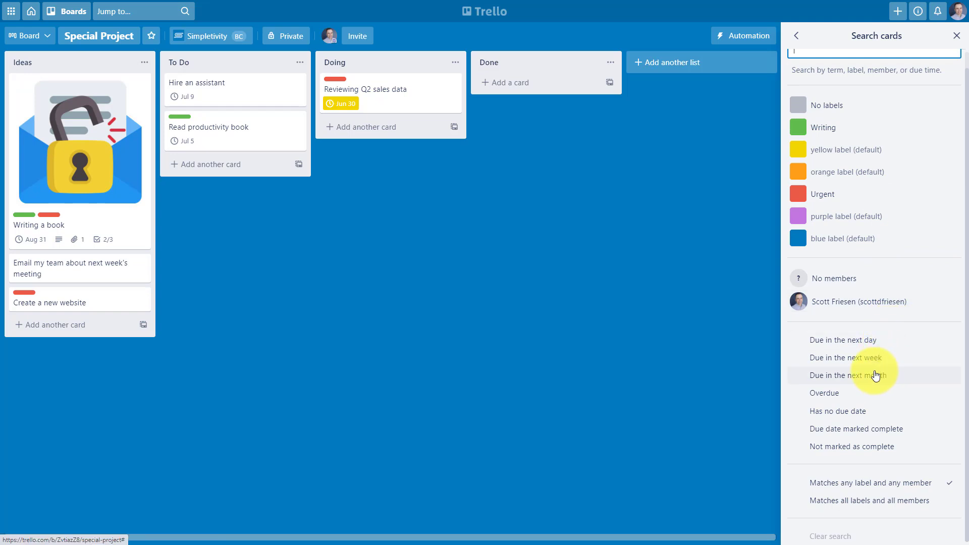
click(850, 360)
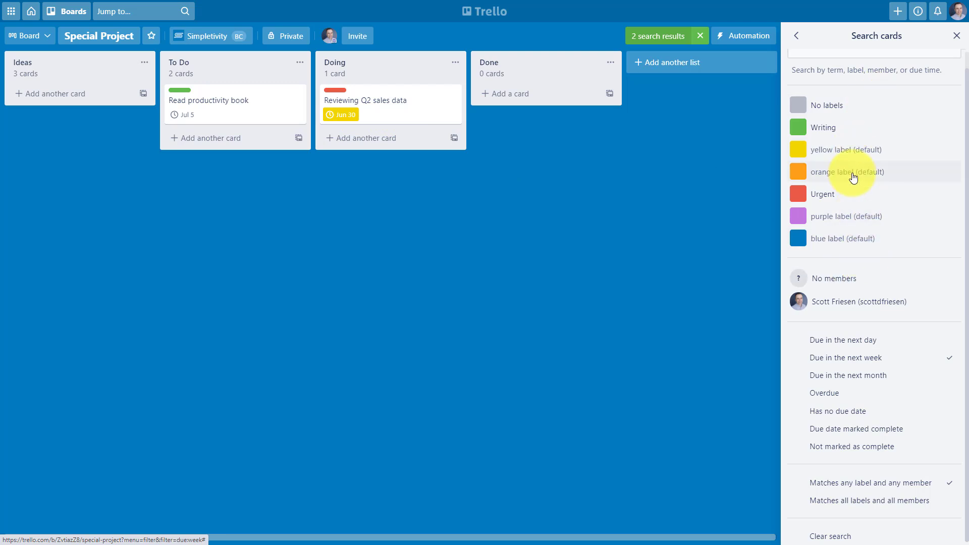
- Peek at the Reviewing Q2 sales data card, then clear the filter to show all cards
click(377, 99)
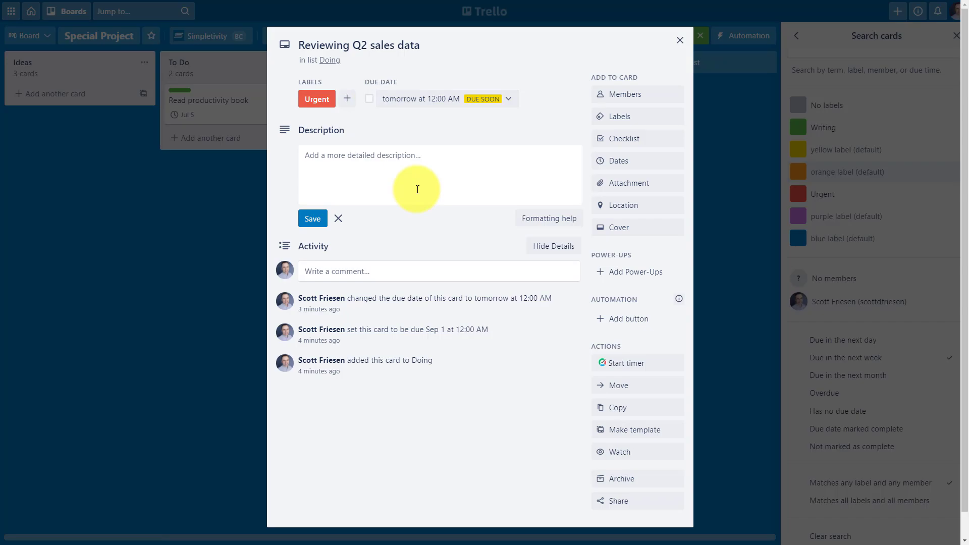
click(680, 40)
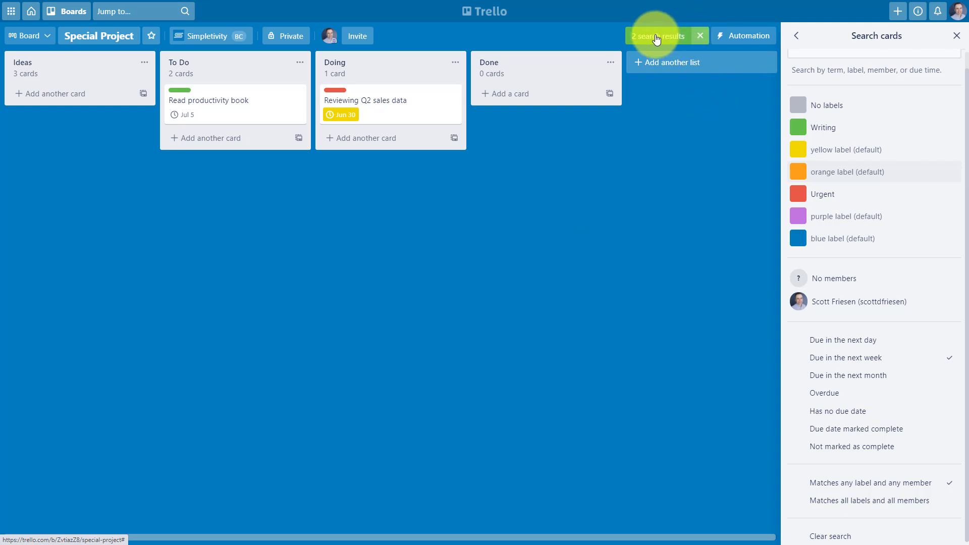
click(703, 37)
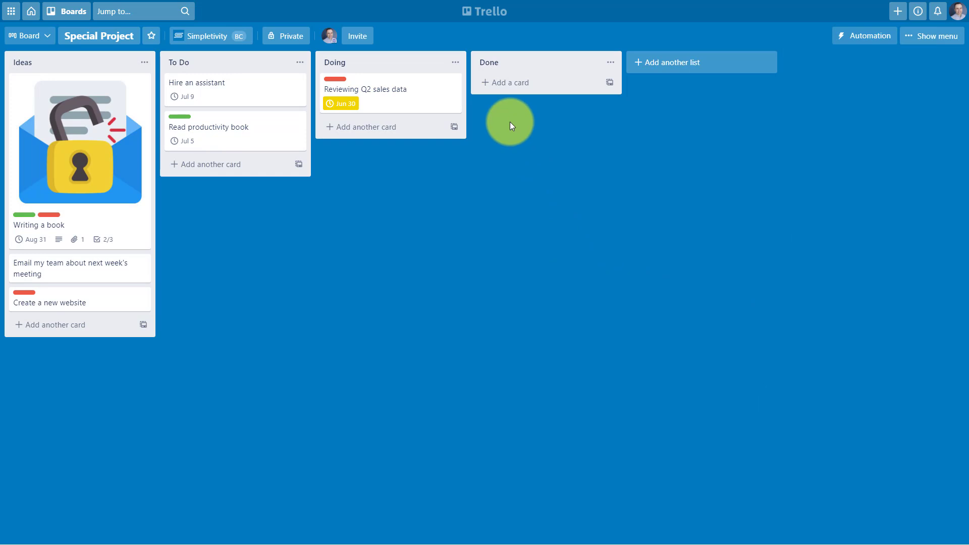
mouse_move(390, 95)
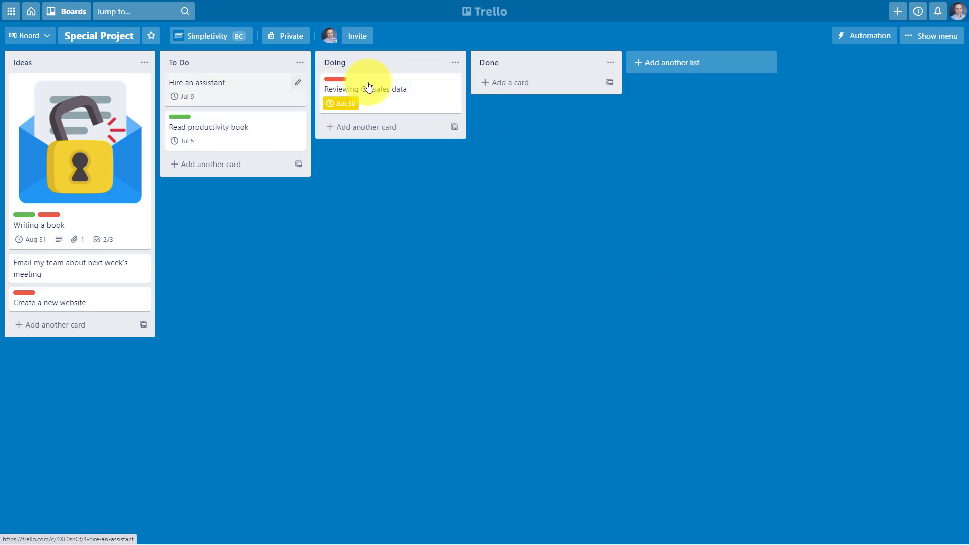
- Add the Custom Fields power-up to the board from the Power-Ups directory, searching 'custom'
click(934, 39)
click(797, 36)
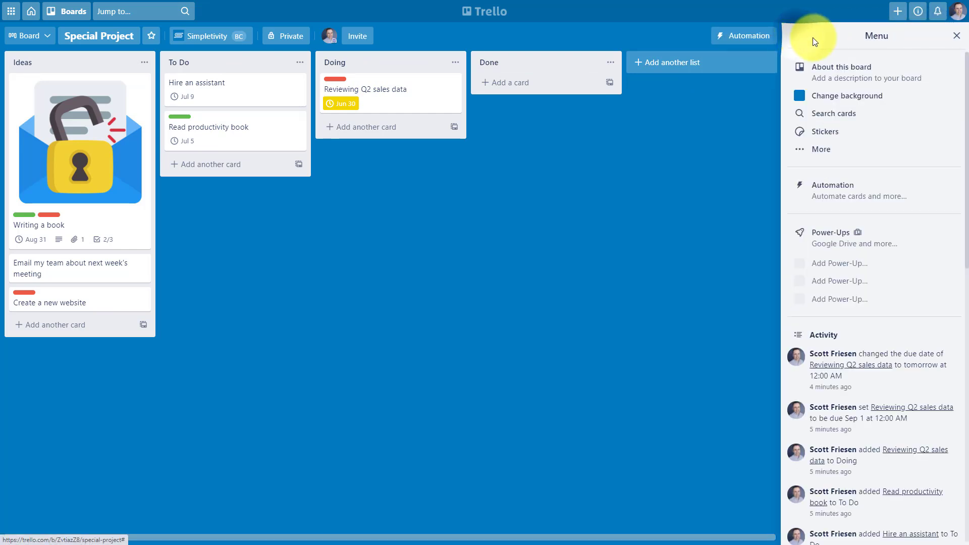
click(830, 240)
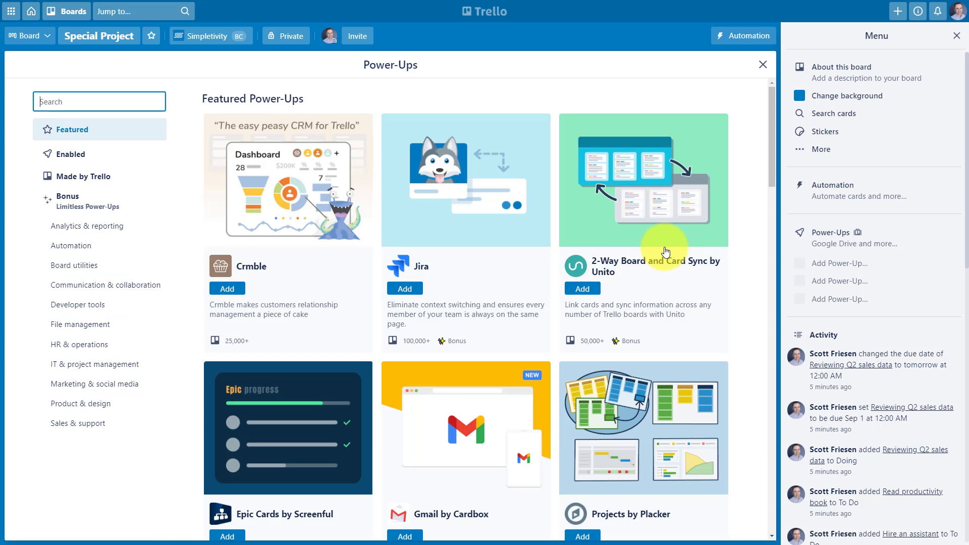
scroll(555, 239, down, 2)
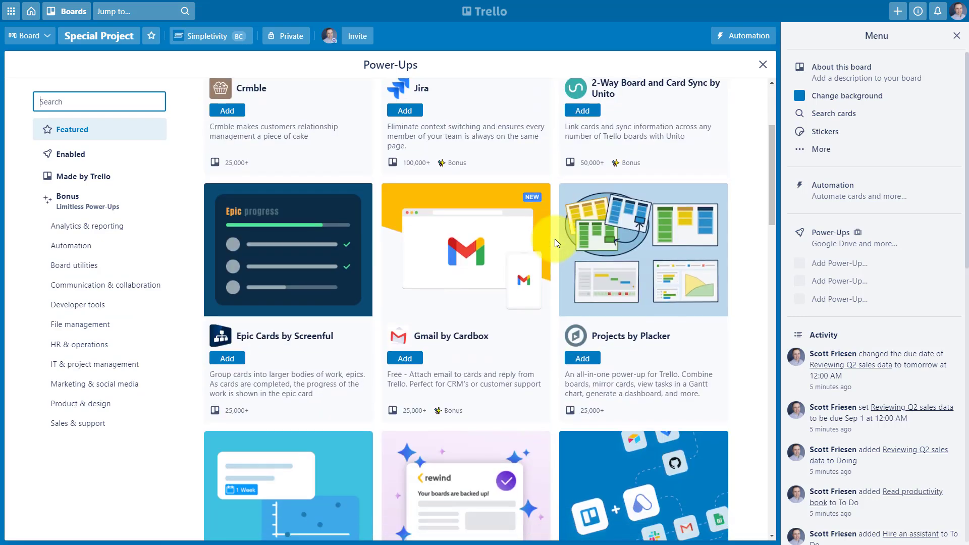
scroll(555, 239, down, 2)
scroll(555, 239, down, 2)
scroll(555, 239, up, 2)
scroll(555, 238, up, 2)
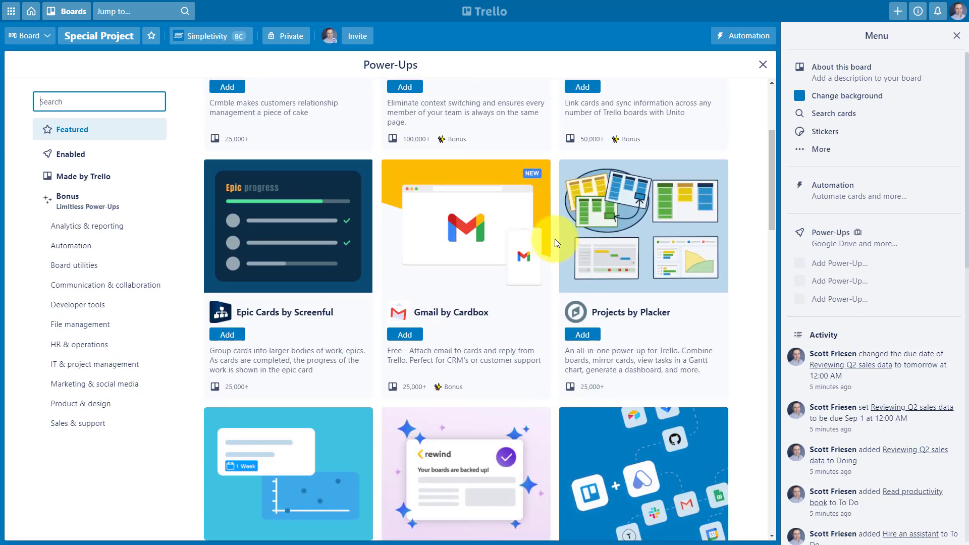
scroll(556, 239, up, 3)
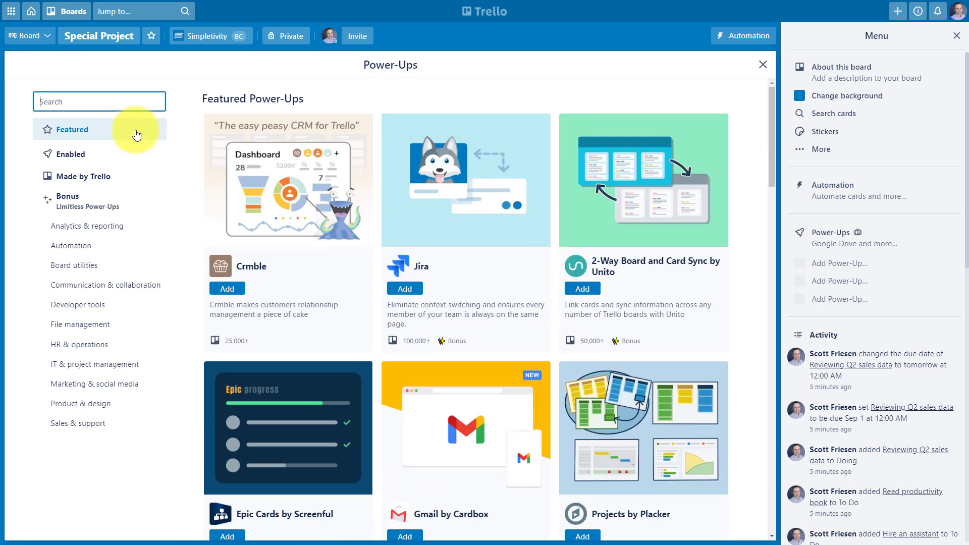
text(cus)
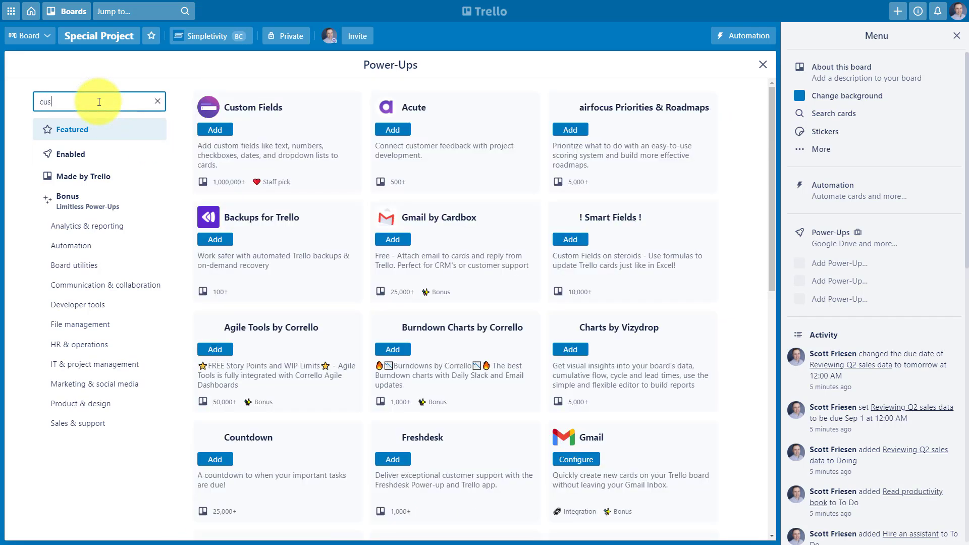
text(tom)
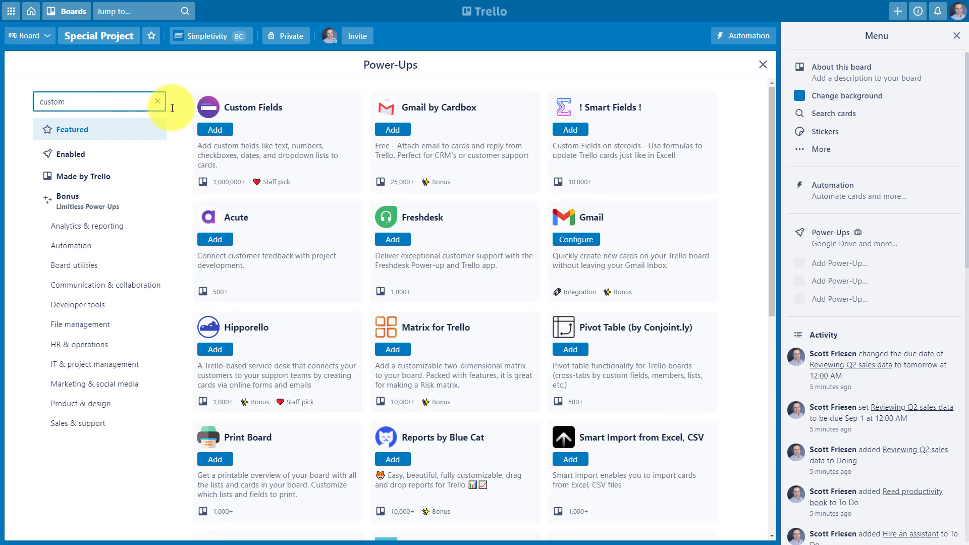
click(215, 131)
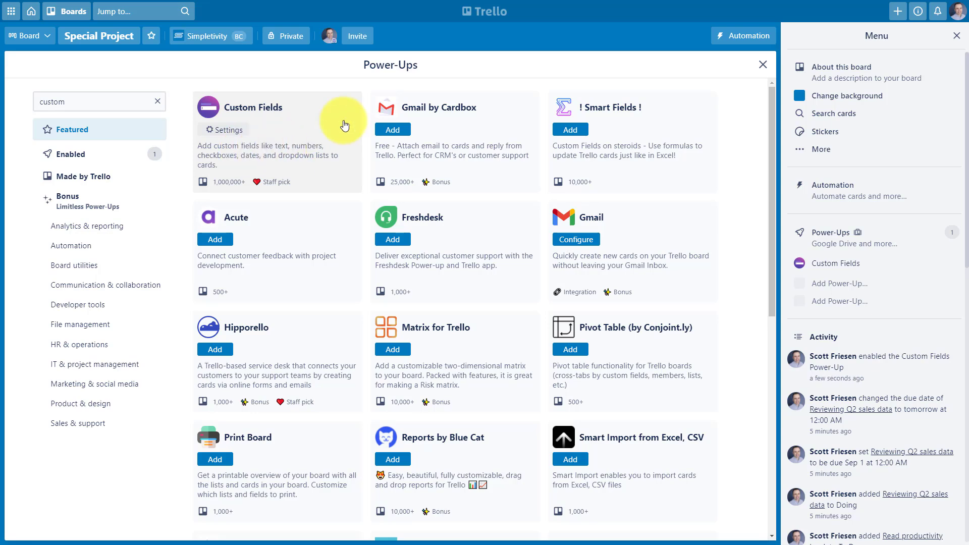
scroll(343, 125, down, 3)
scroll(343, 126, down, 3)
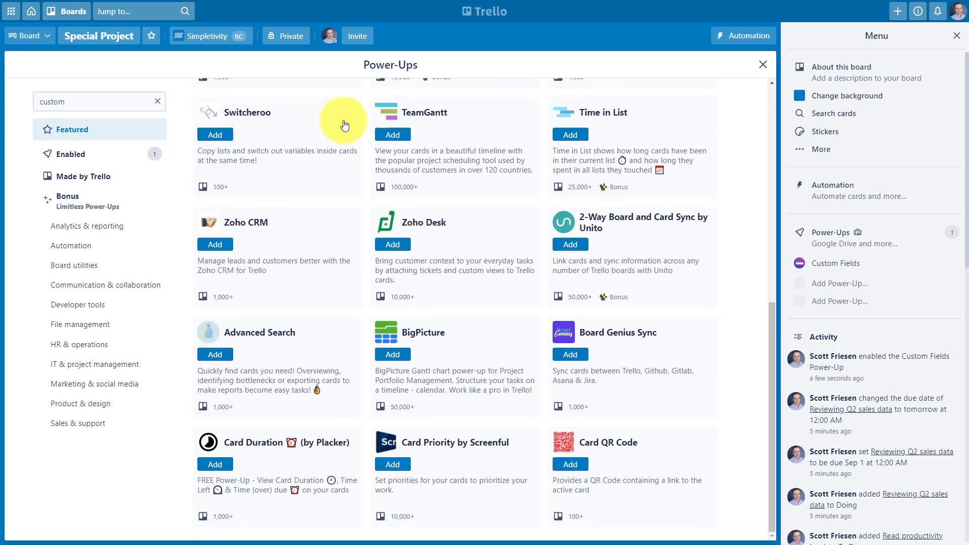
scroll(343, 125, up, 3)
scroll(344, 125, up, 3)
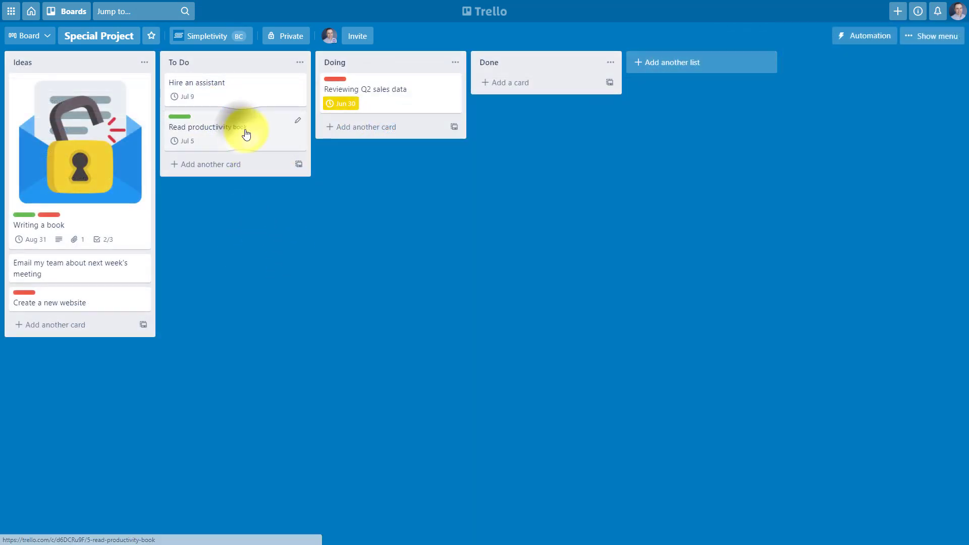
- Drag 'Read productivity book' and 'Reviewing Q2 sales data' into the Done list
mouse_move(242, 129)
mouse_down()
mouse_move(553, 88)
mouse_move(531, 95)
mouse_up()
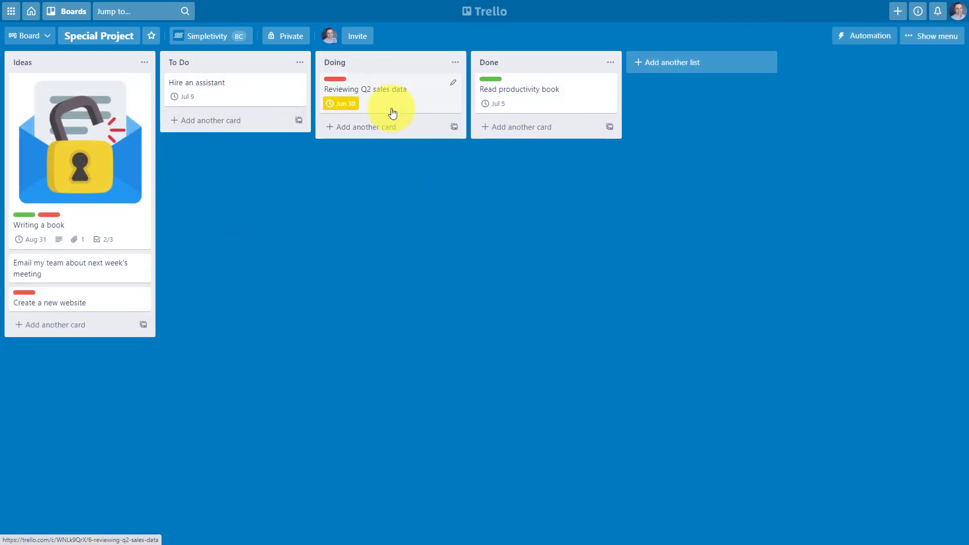
drag(396, 113, 552, 135)
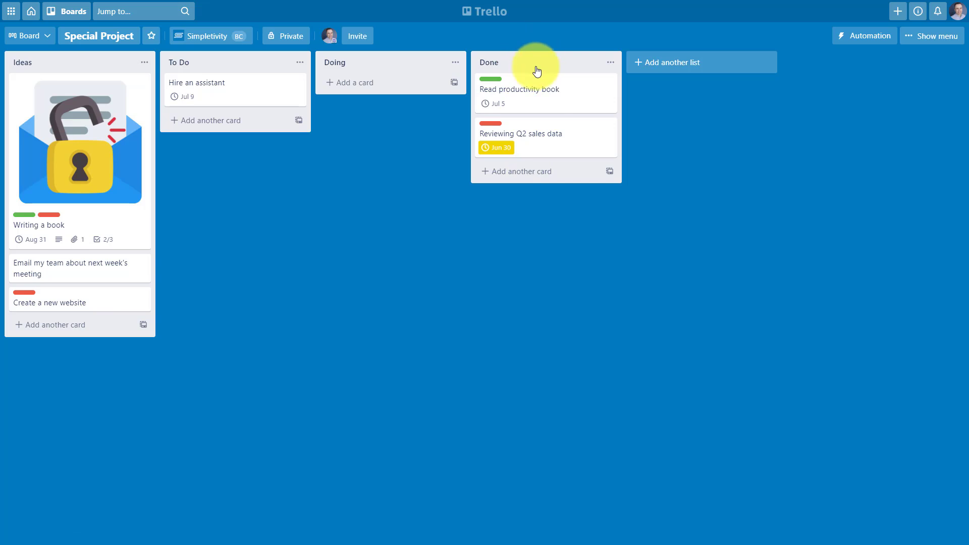
click(529, 228)
mouse_move(546, 136)
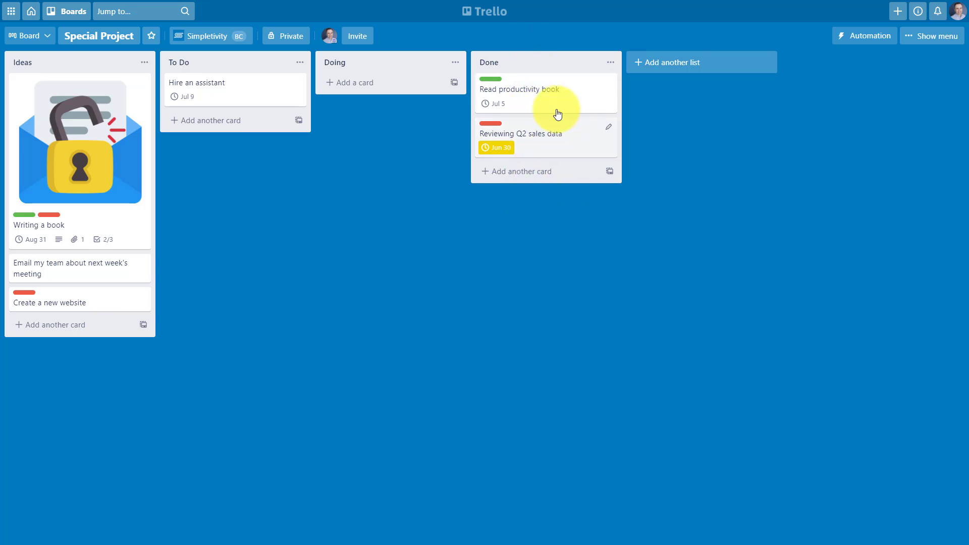
click(563, 324)
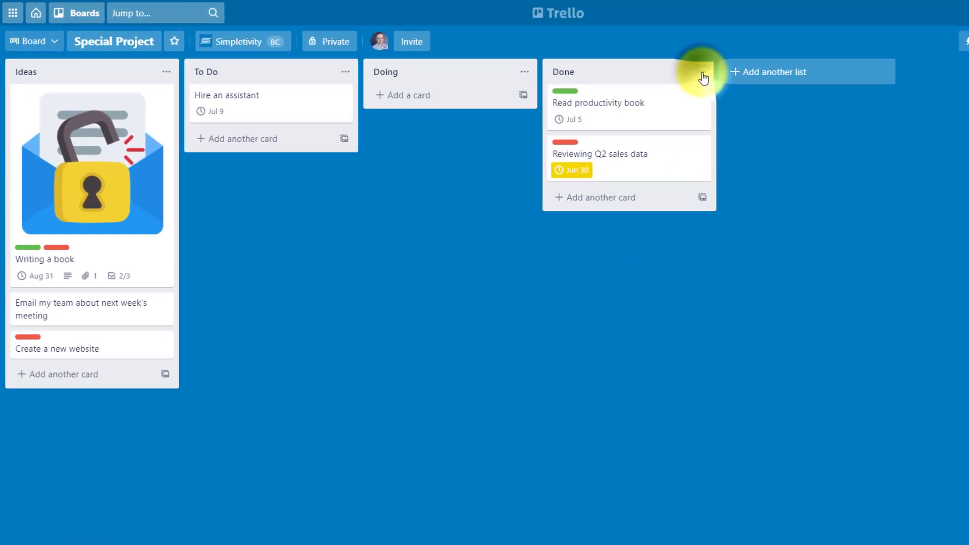
- Archive all cards in the Done list via its actions menu, leaving it empty
click(633, 67)
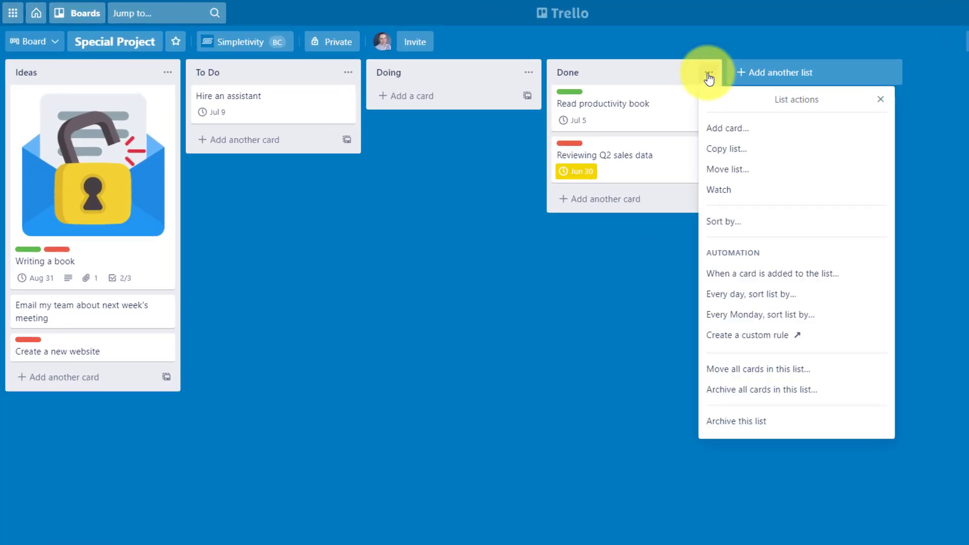
click(765, 389)
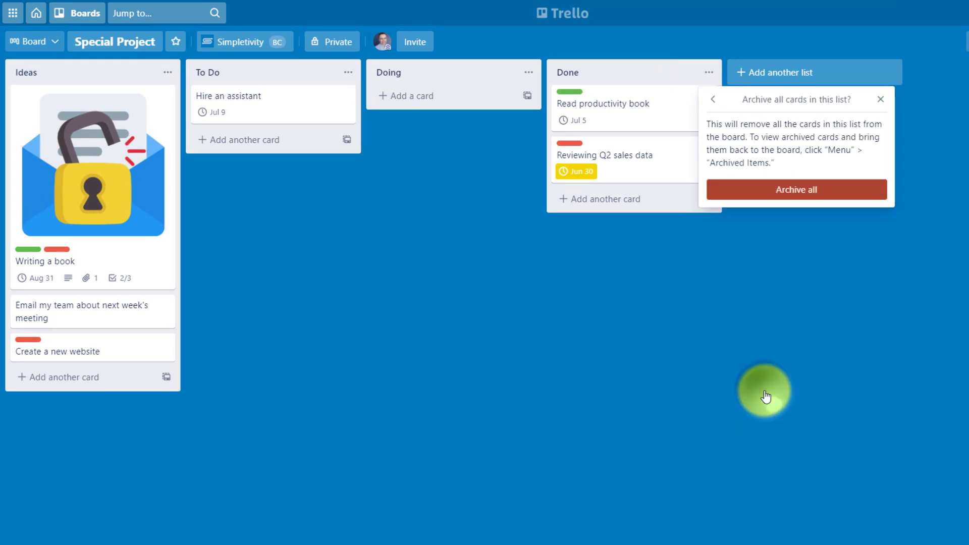
click(803, 189)
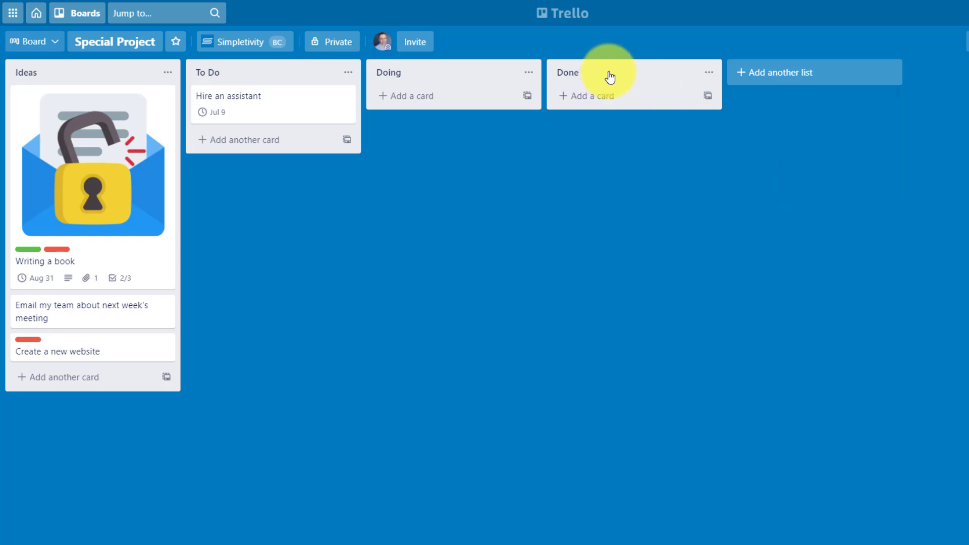
click(619, 137)
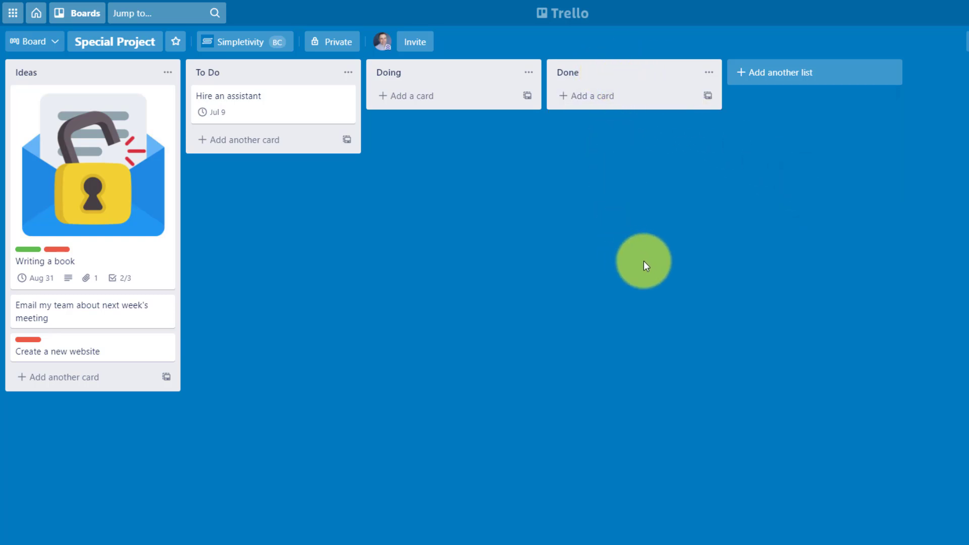